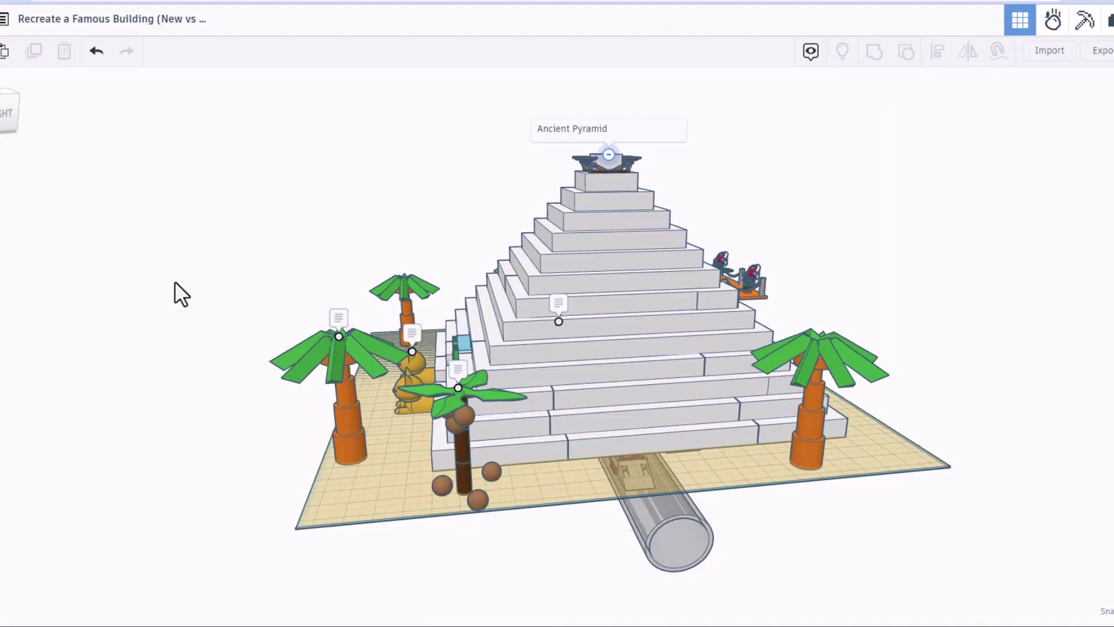
# Examine the outside of the pyramid from several sides, including the orange balcony
pyautogui.moveTo(86, 296); pyautogui.dragTo(607, 275, button='right')
pyautogui.moveTo(900, 223); pyautogui.dragTo(732, 434, button='right')
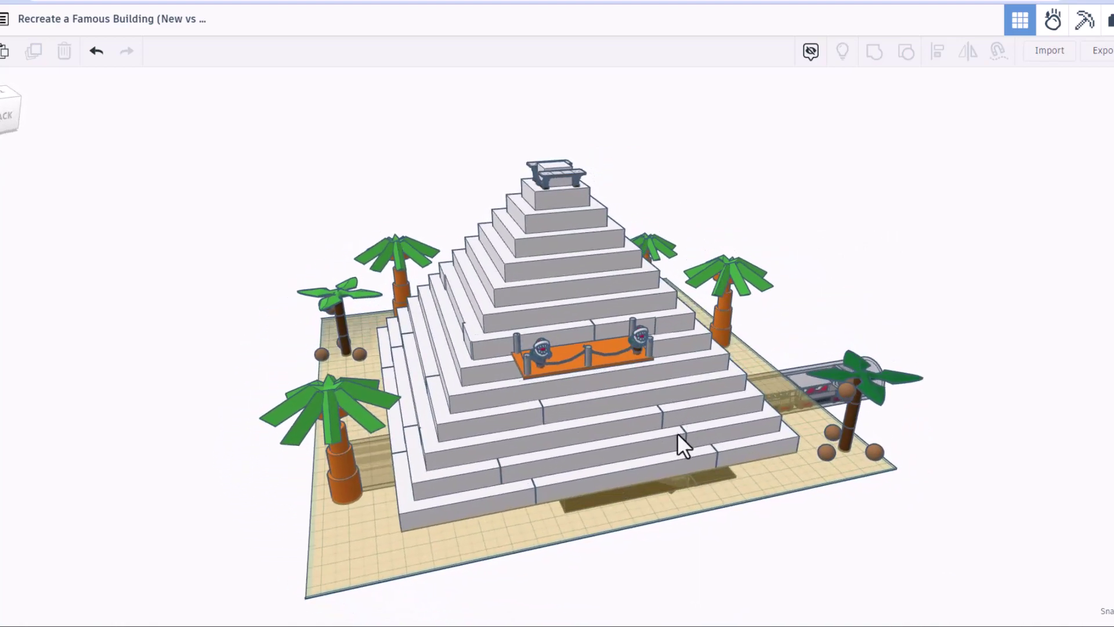
pyautogui.scroll(5, 609, 338)
pyautogui.moveTo(610, 391); pyautogui.dragTo(522, 392, button='right')
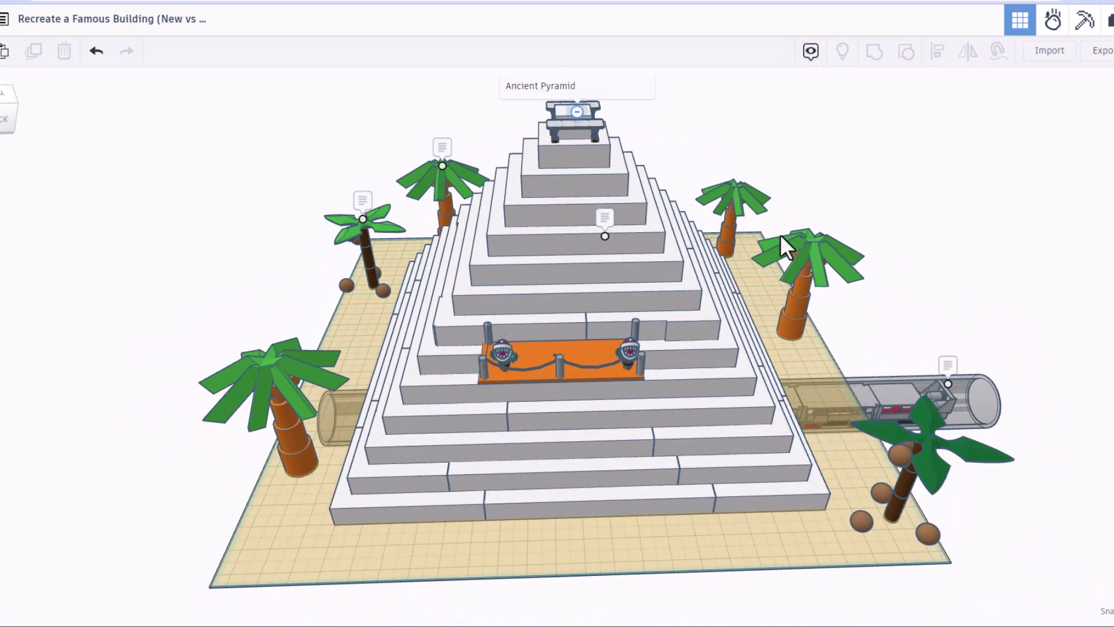
# Inspect the structure on the pyramid's peak from several angles
pyautogui.moveTo(946, 238); pyautogui.dragTo(406, 234, button='right')
pyautogui.scroll(-3, 404, 237)
pyautogui.scroll(5, 761, 188)
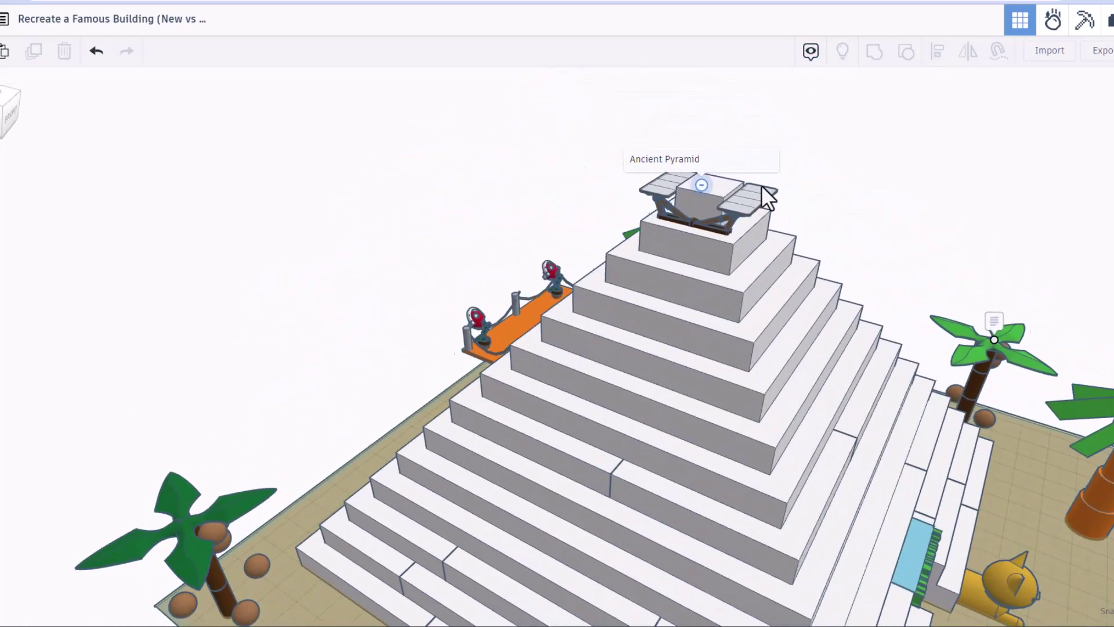
pyautogui.scroll(-5, 868, 210)
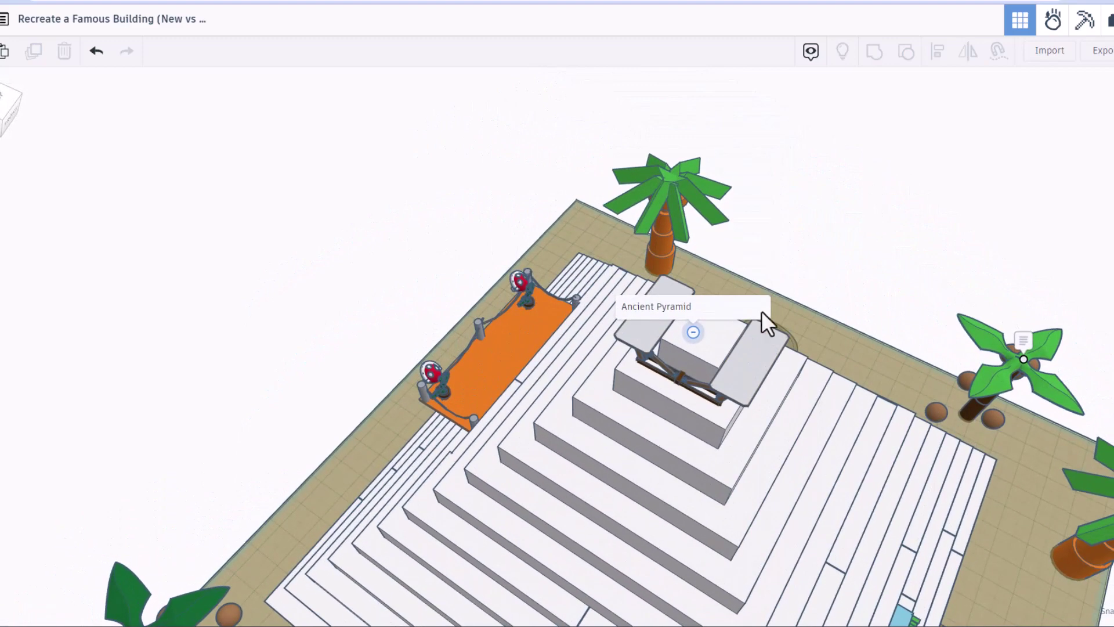
pyautogui.scroll(2, 749, 348)
pyautogui.moveTo(738, 371); pyautogui.dragTo(626, 180, button='right')
pyautogui.scroll(2, 627, 181)
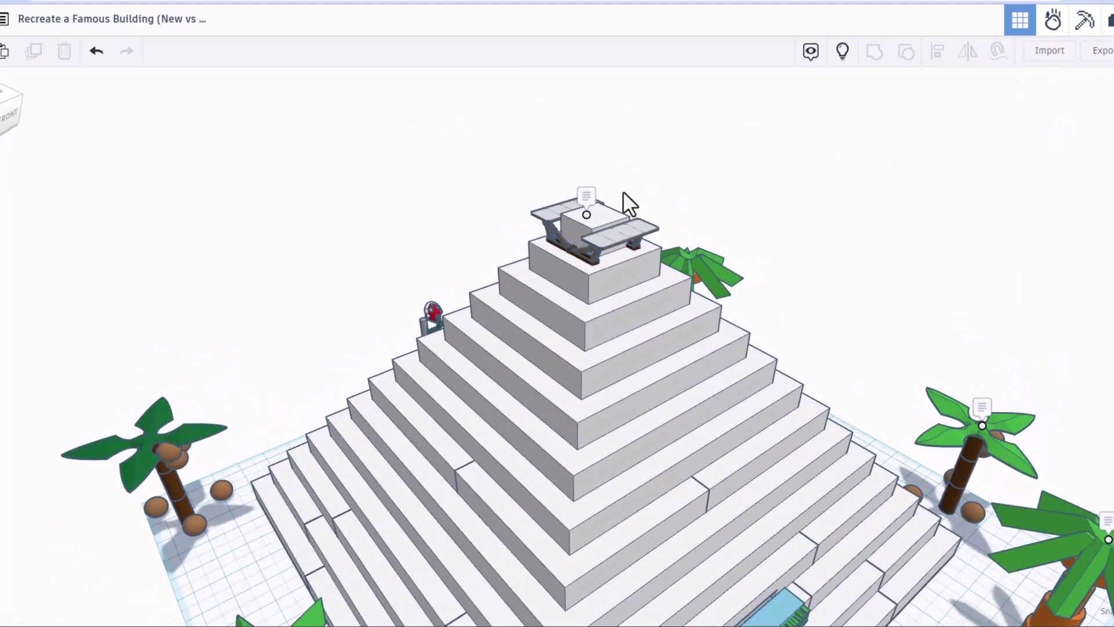
pyautogui.click(617, 246)
# Focus the view on one piranha plant on the orange balcony and examine it with the surrounding rope fence
pyautogui.moveTo(734, 211); pyautogui.dragTo(391, 221, button='right')
pyautogui.scroll(-3, 394, 223)
pyautogui.moveTo(612, 246); pyautogui.dragTo(600, 281, button='right')
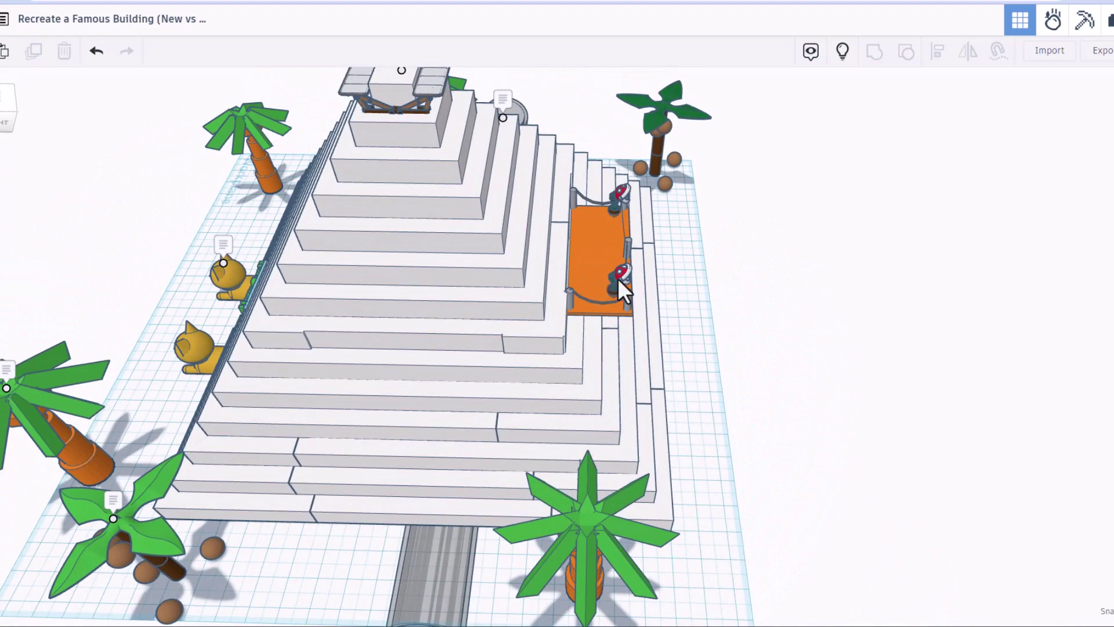
pyautogui.click(618, 277)
pyautogui.press('f')
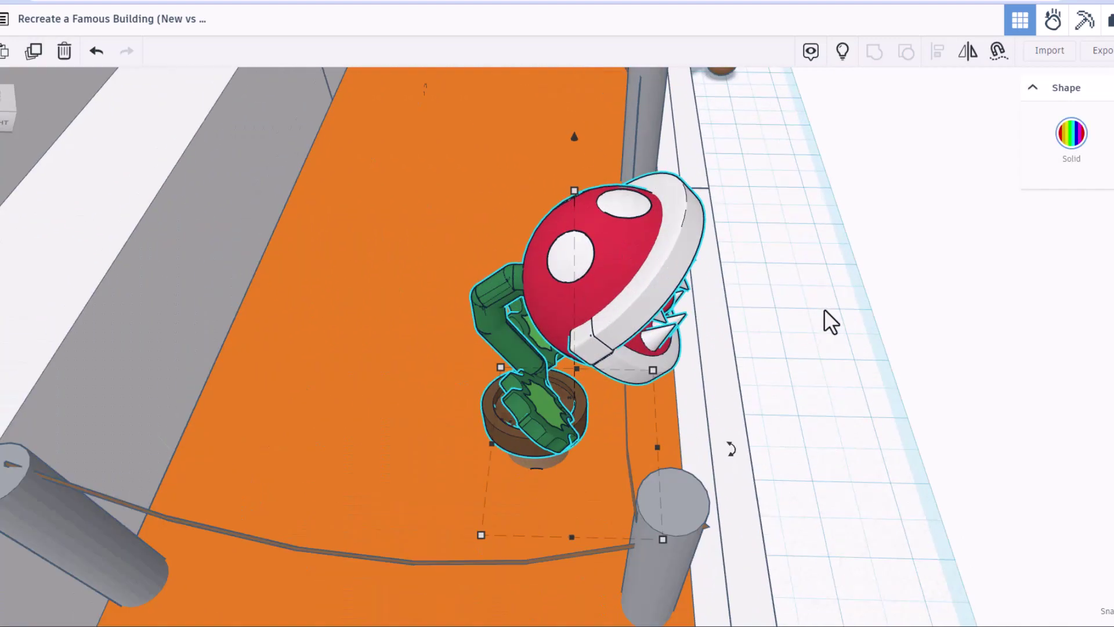
pyautogui.moveTo(824, 309); pyautogui.dragTo(715, 308, button='right')
pyautogui.scroll(-10, 638, 297)
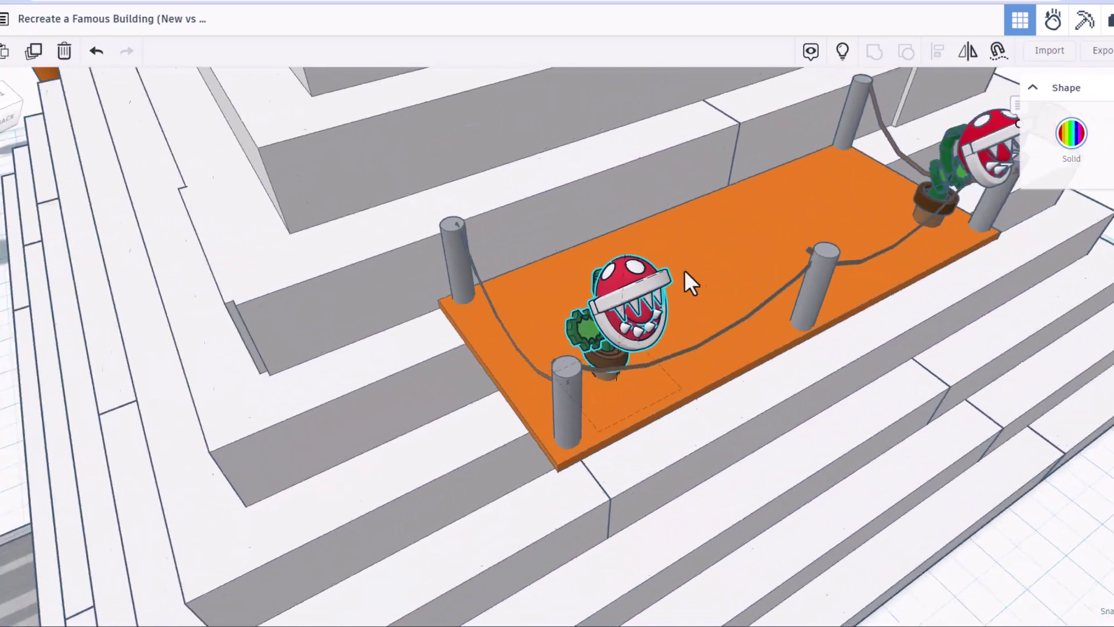
# View the front of the pyramid and read the notes on the sphinx cats and palm trees
pyautogui.scroll(-10, 725, 290)
pyautogui.moveTo(791, 319); pyautogui.dragTo(562, 439, button='right')
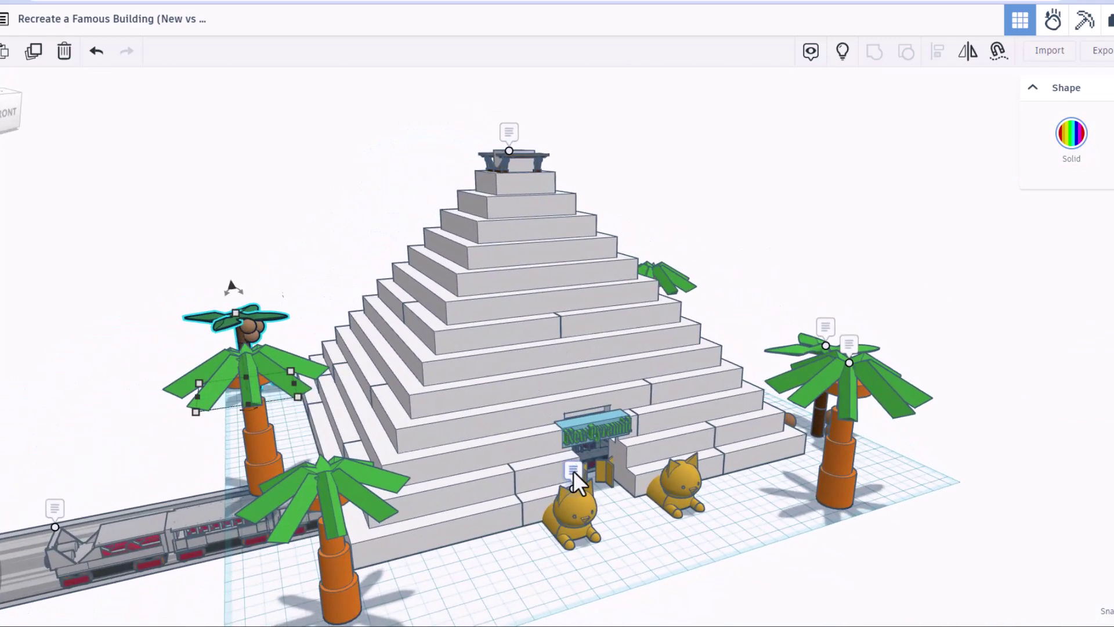
pyautogui.moveTo(573, 471)
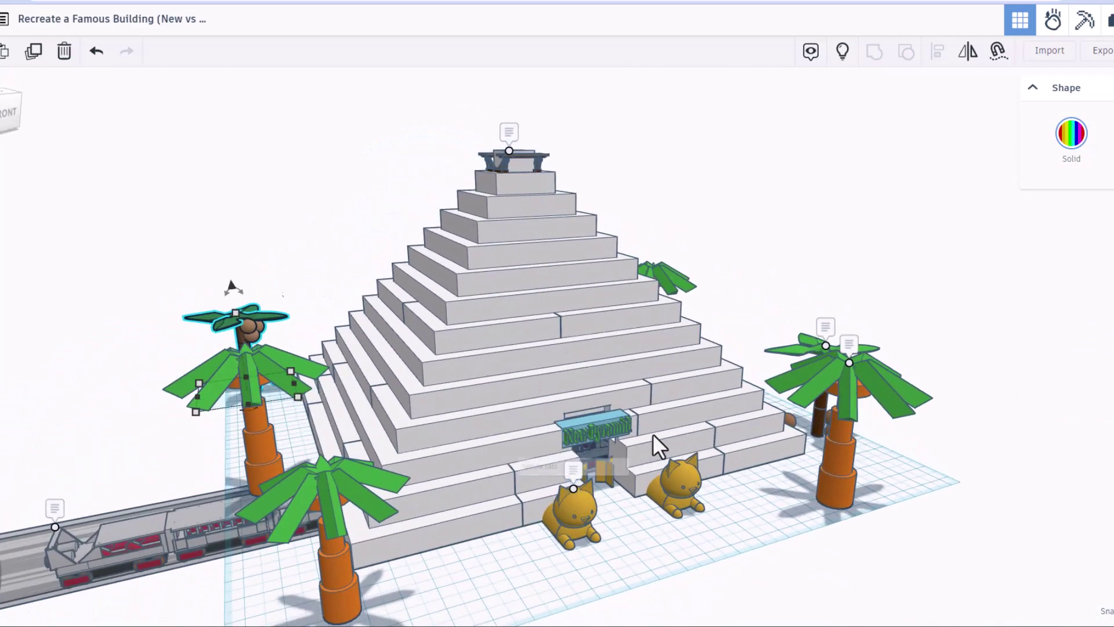
pyautogui.moveTo(852, 361)
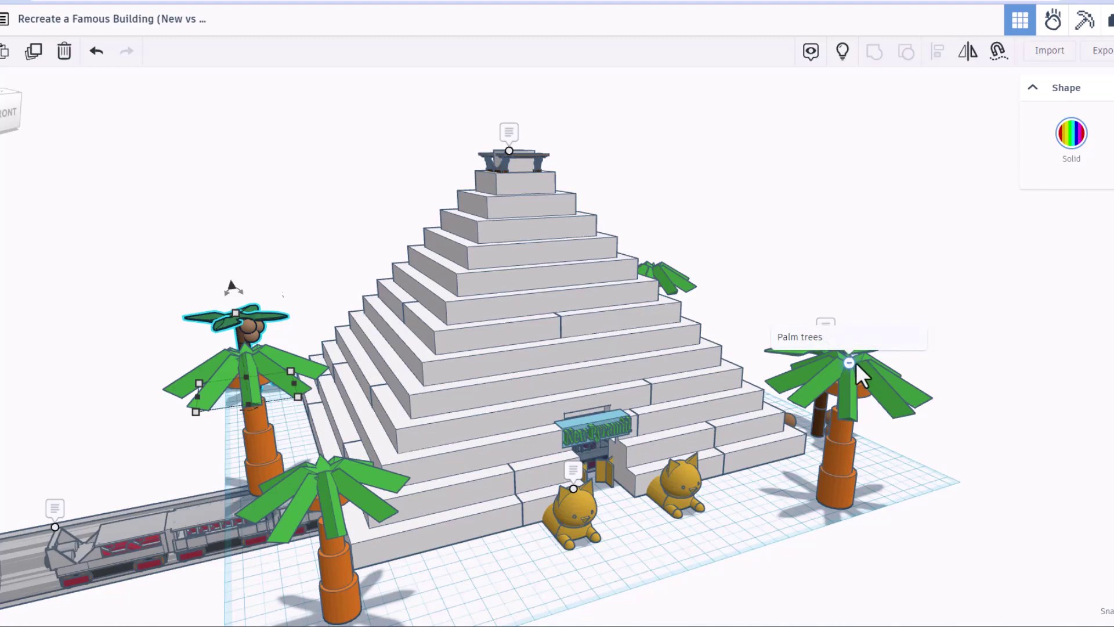
pyautogui.moveTo(849, 361)
pyautogui.mouseDown(button='right')
pyautogui.moveTo(881, 368)
pyautogui.moveTo(853, 348)
pyautogui.mouseUp(button='right')
pyautogui.moveTo(843, 315)
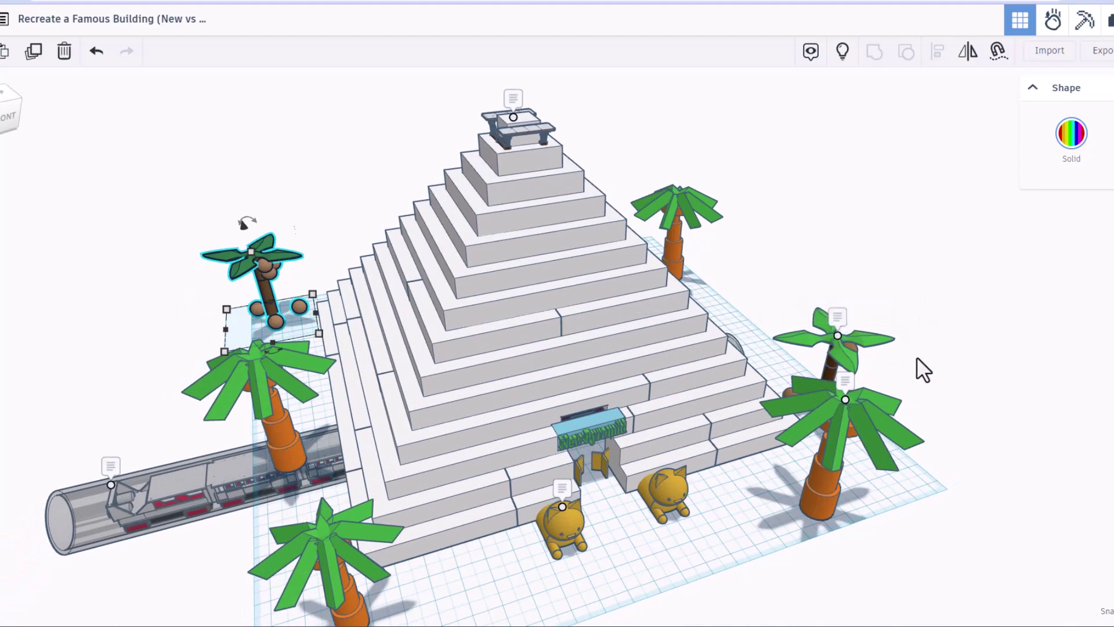
pyautogui.moveTo(916, 356); pyautogui.dragTo(839, 330, button='right')
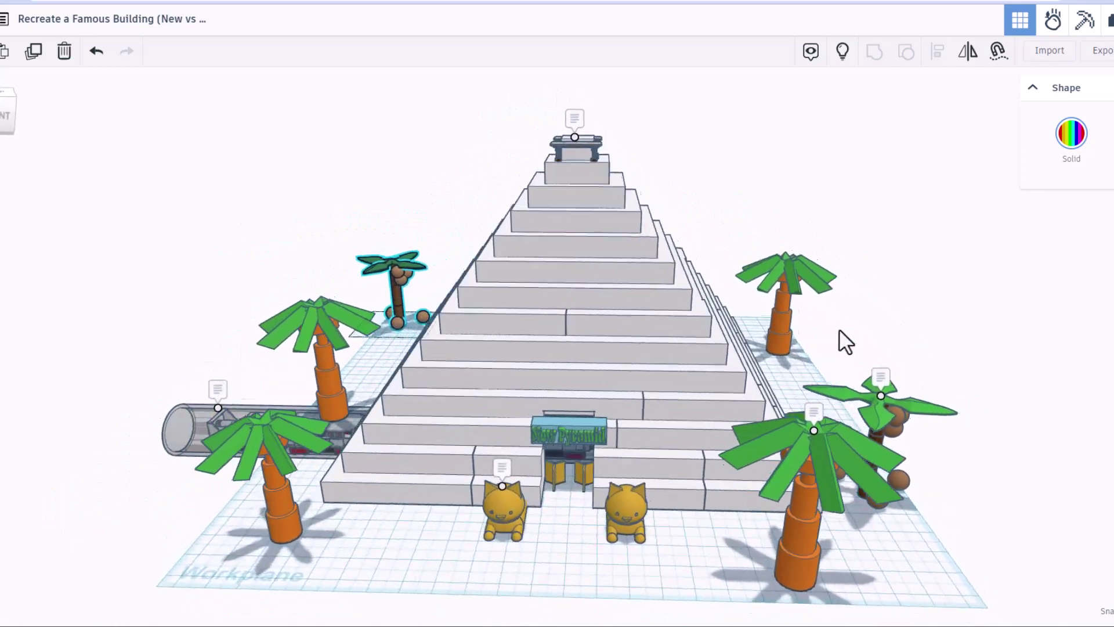
pyautogui.moveTo(839, 328); pyautogui.dragTo(830, 330, button='right')
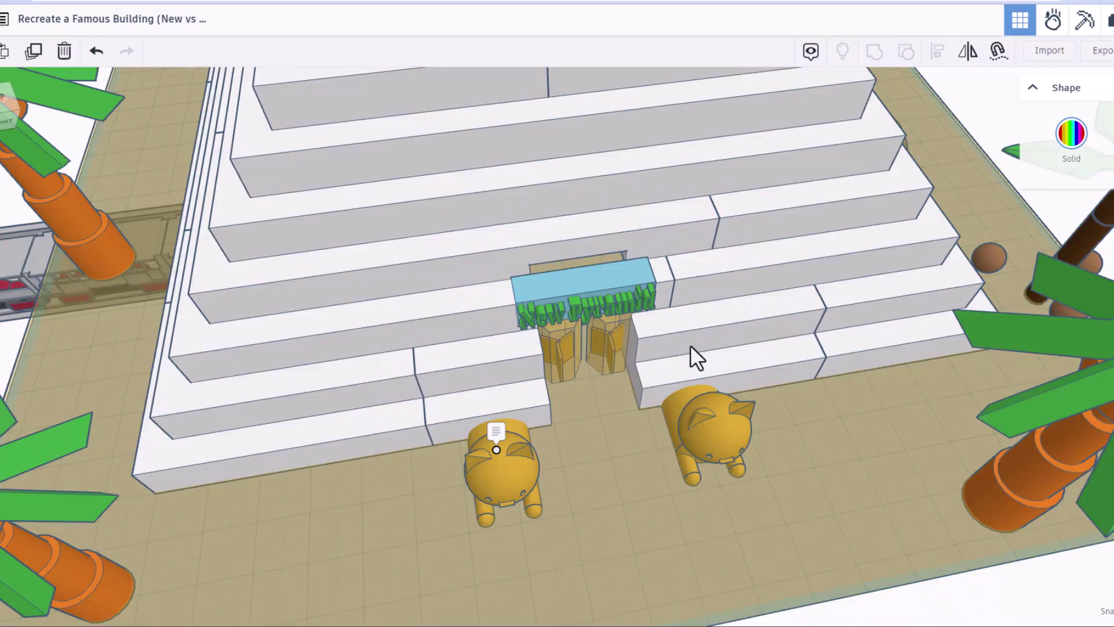
# Inspect the New Pyramid entrance up close and hide the glass polygon around one of its revolving doors
pyautogui.moveTo(691, 345); pyautogui.dragTo(637, 244, button='right')
pyautogui.scroll(3, 638, 364)
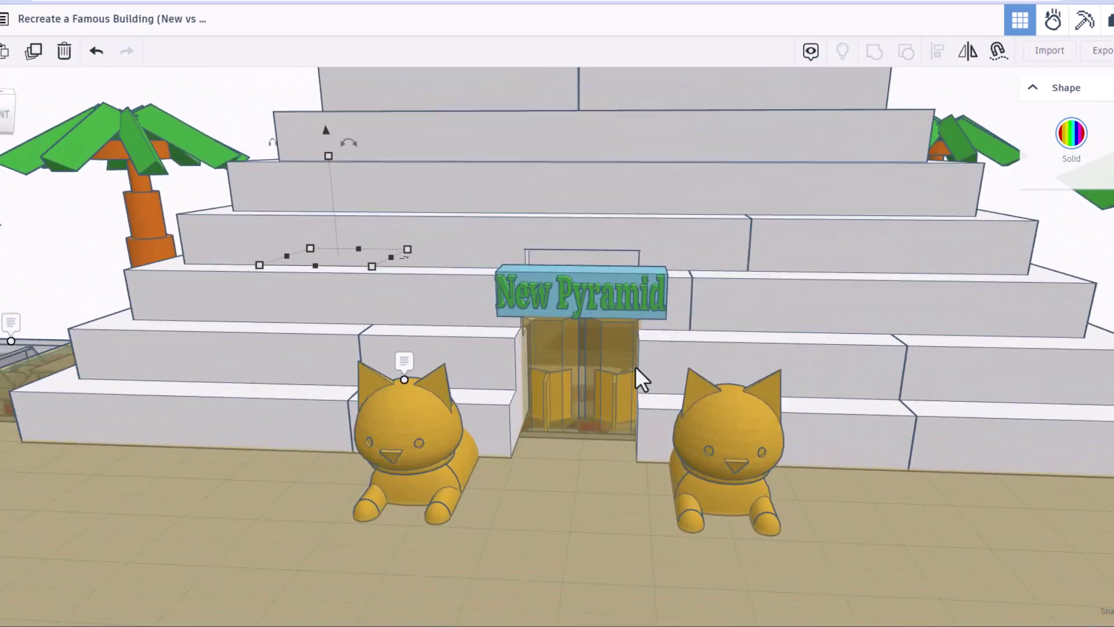
pyautogui.scroll(5, 636, 367)
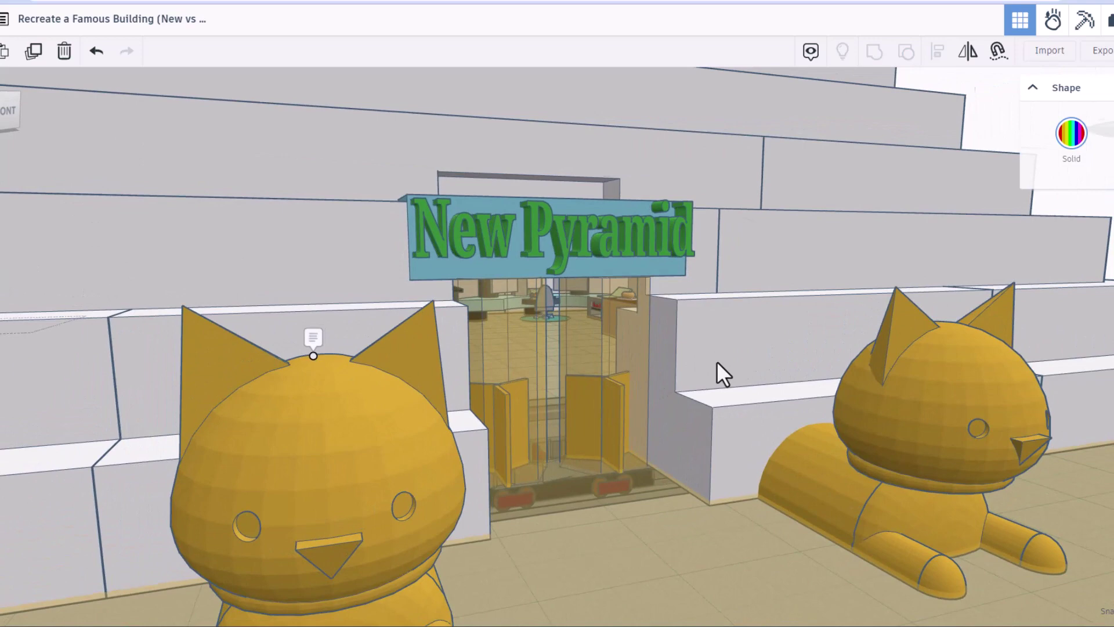
pyautogui.scroll(5, 523, 406)
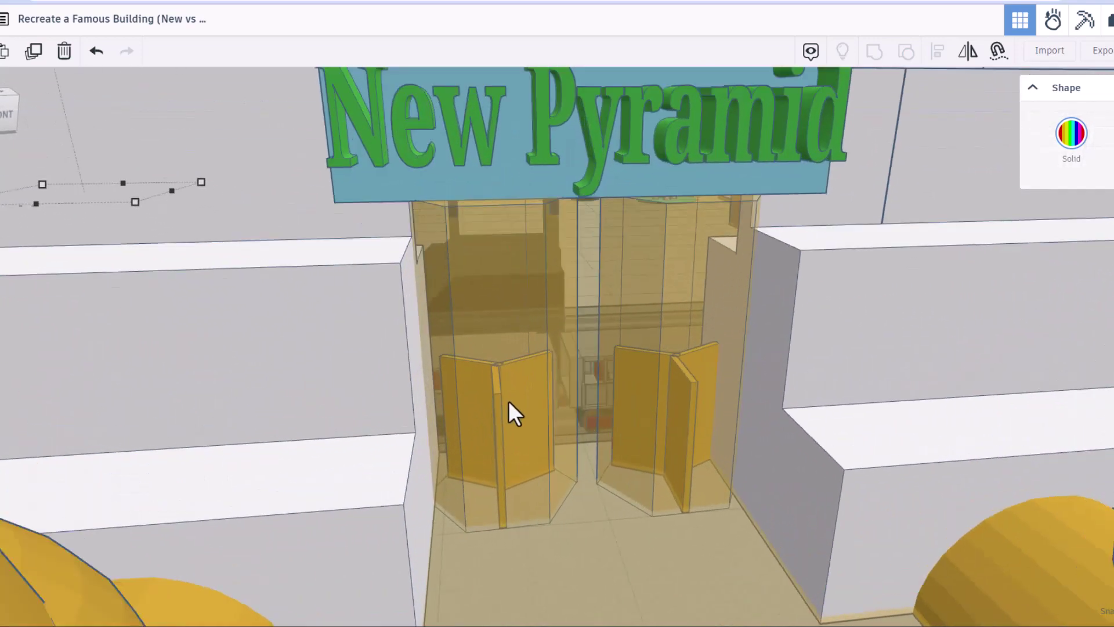
pyautogui.click(493, 392)
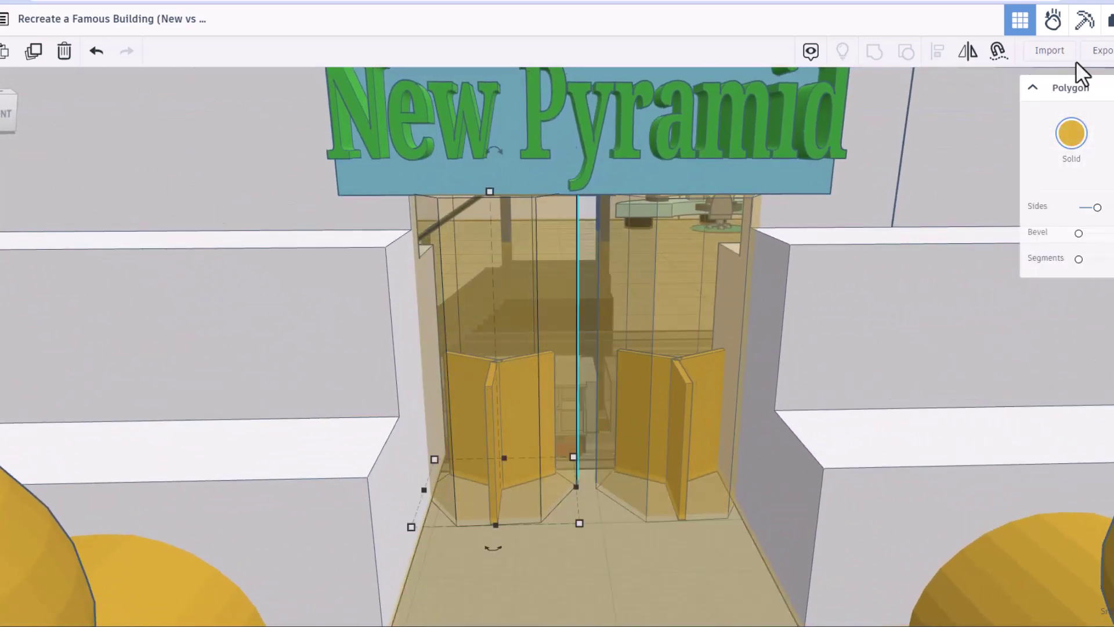
pyautogui.click(1111, 88)
pyautogui.click(527, 402)
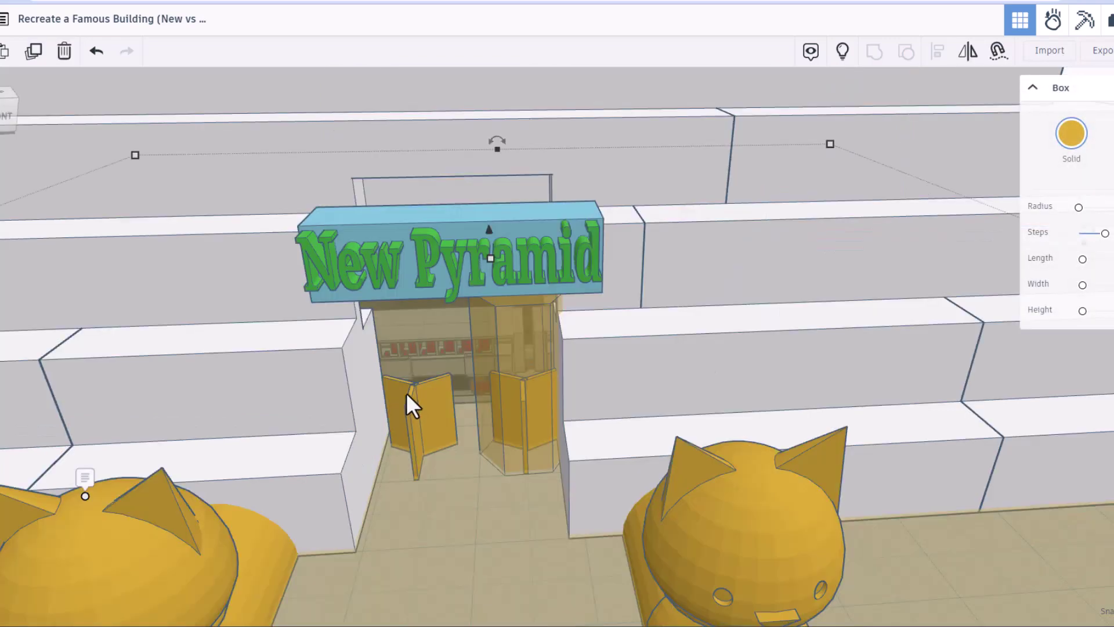
# Examine the train inside the pyramid, read the note on its tunnel, and view the tunnel from below
pyautogui.scroll(10, 406, 392)
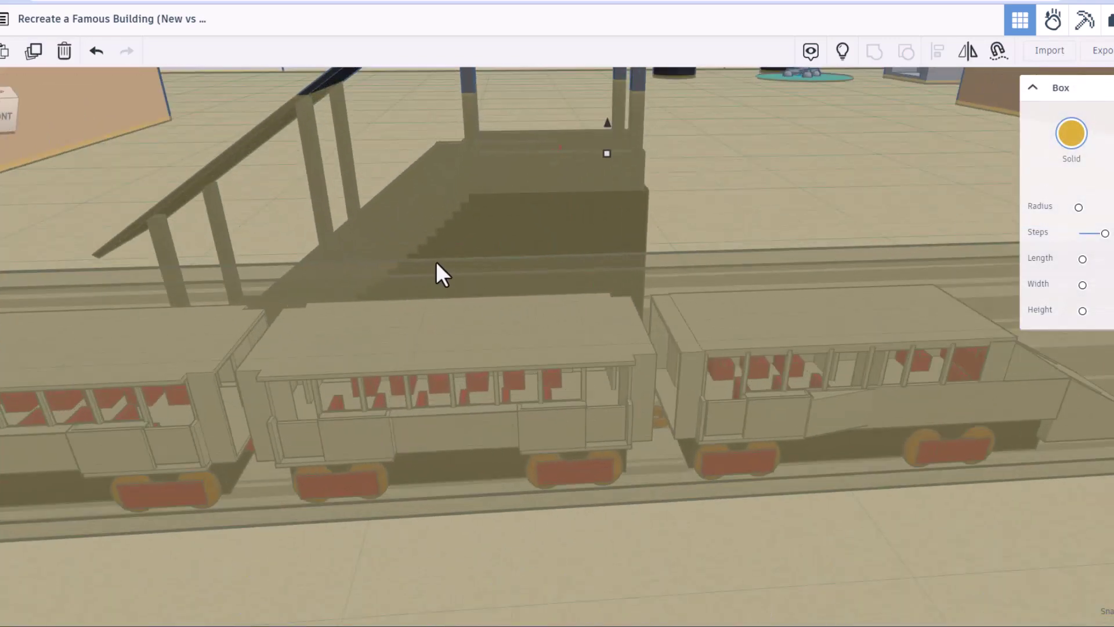
pyautogui.moveTo(437, 261); pyautogui.dragTo(225, 159, button='right')
pyautogui.moveTo(219, 141)
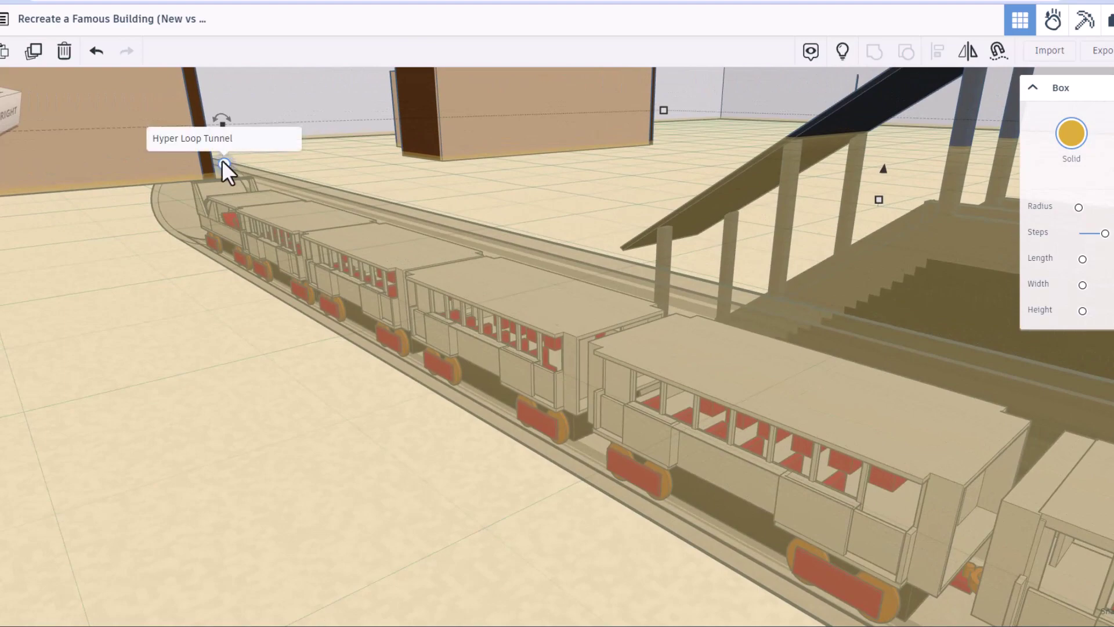
pyautogui.moveTo(247, 183); pyautogui.dragTo(388, 419, button='right')
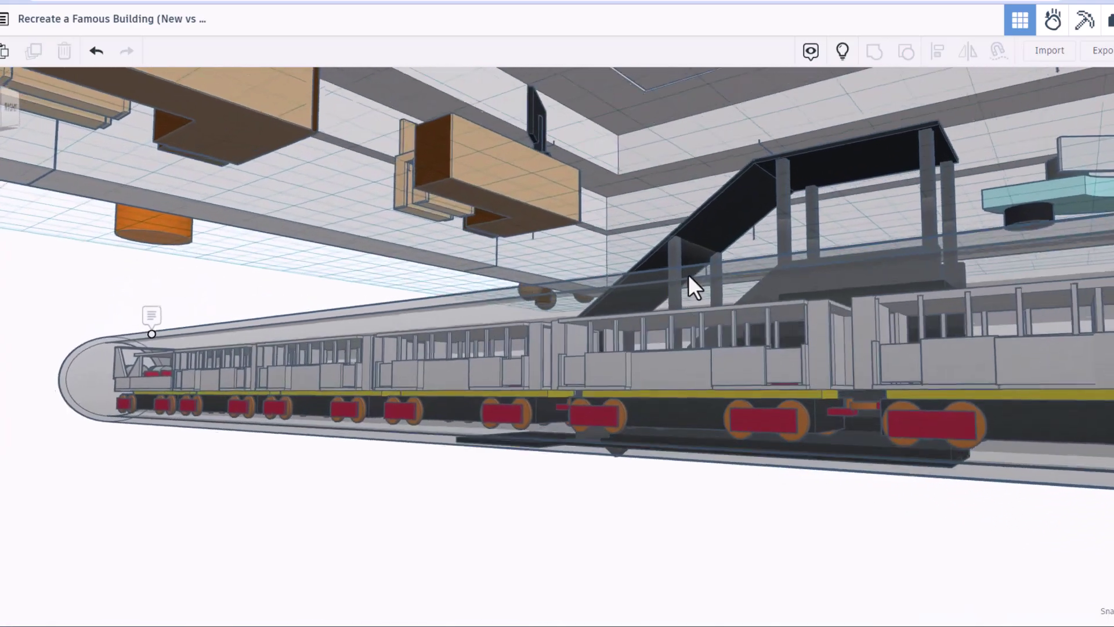
pyautogui.moveTo(688, 274); pyautogui.dragTo(655, 366, button='right')
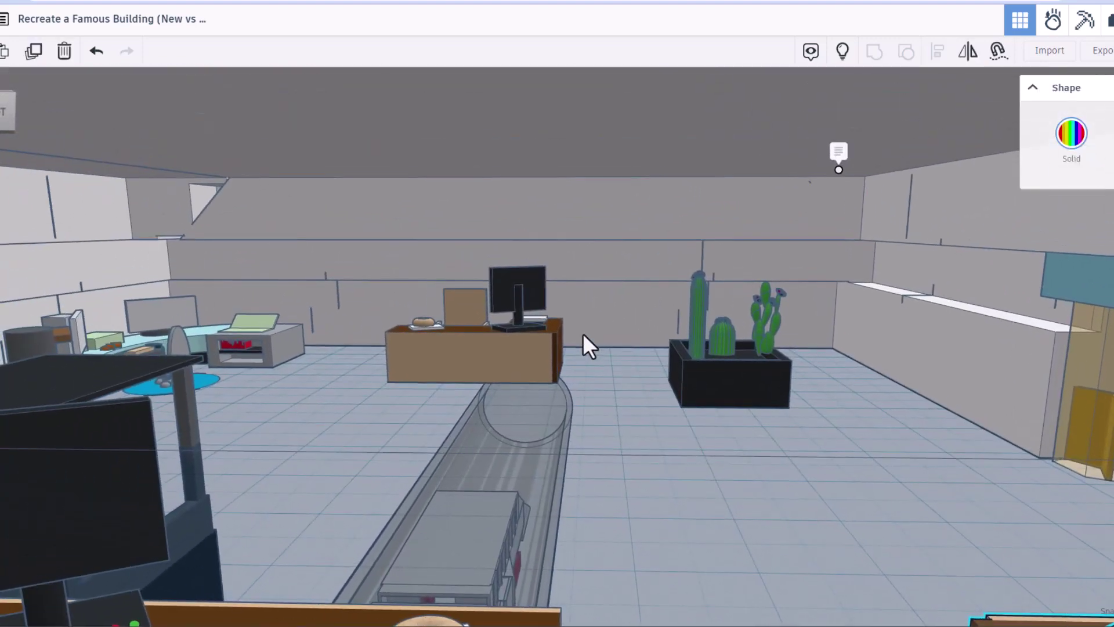
# Look around the ground-floor office and focus the view on the curved desk workstation in the corner
pyautogui.moveTo(583, 333); pyautogui.dragTo(595, 363, button='right')
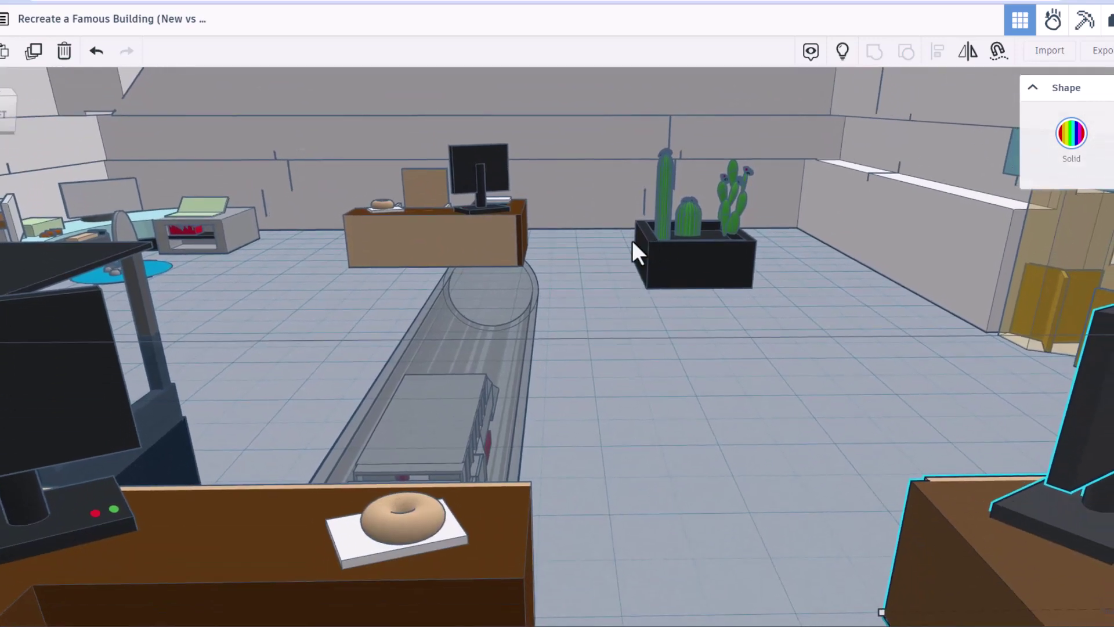
pyautogui.moveTo(434, 274); pyautogui.dragTo(433, 273, button='right')
pyautogui.click(235, 171)
pyautogui.press('f')
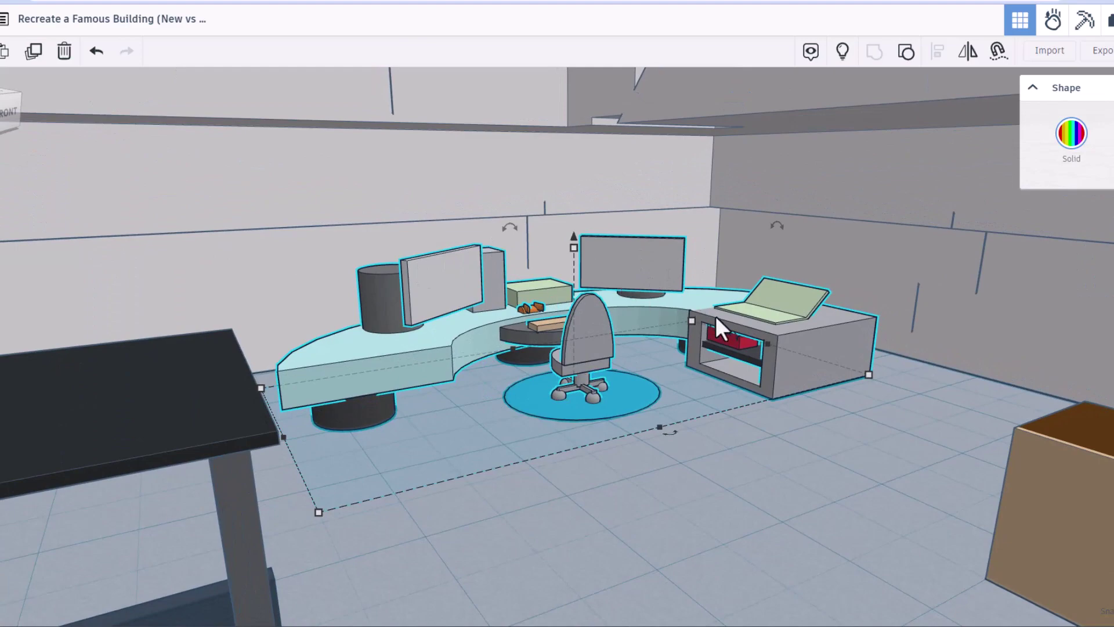
pyautogui.moveTo(765, 355)
pyautogui.mouseDown(button='right')
pyautogui.moveTo(781, 369)
pyautogui.moveTo(767, 352)
pyautogui.mouseUp(button='right')
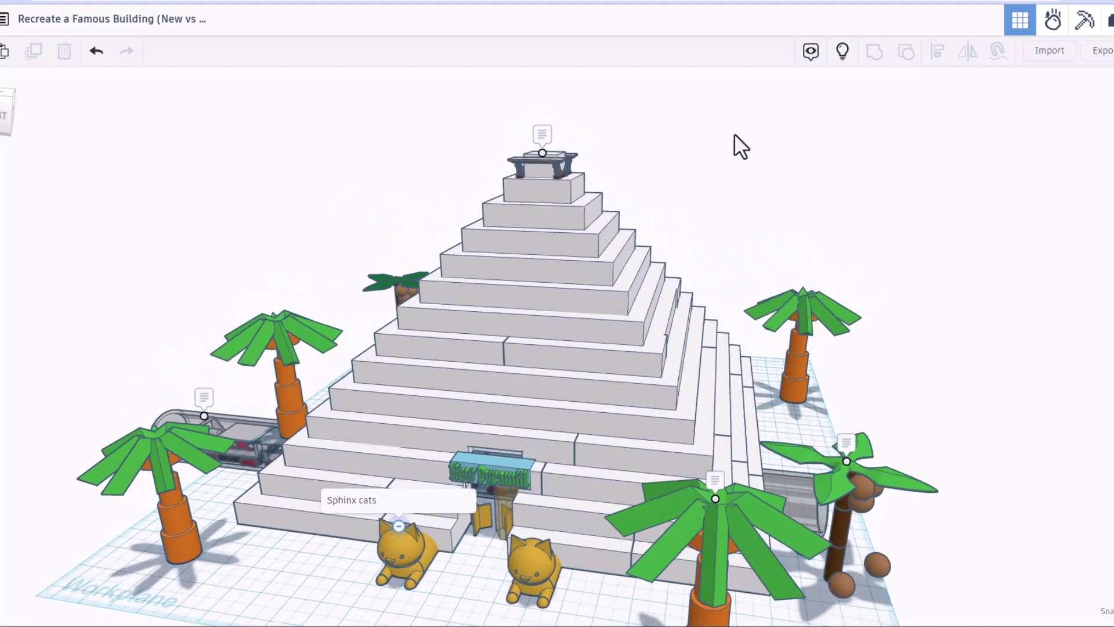
# Hide the notes and make the pyramid shell transparent to inspect its interior floors
pyautogui.click(810, 52)
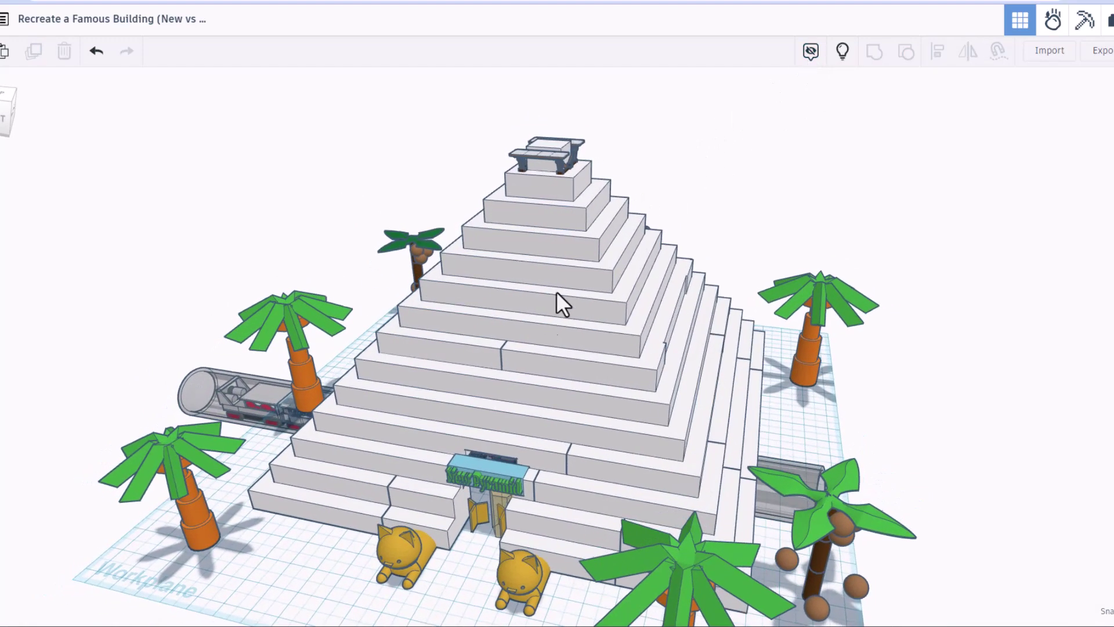
pyautogui.click(546, 314)
pyautogui.press('t')
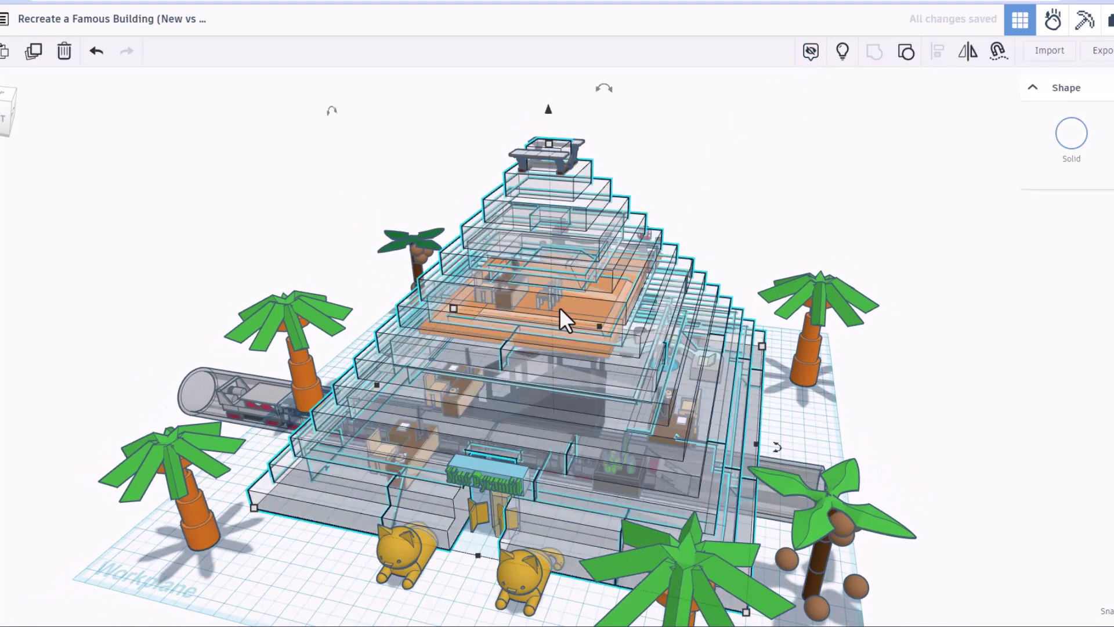
pyautogui.scroll(2, 608, 298)
pyautogui.moveTo(649, 218); pyautogui.dragTo(445, 189, button='right')
pyautogui.scroll(5, 724, 241)
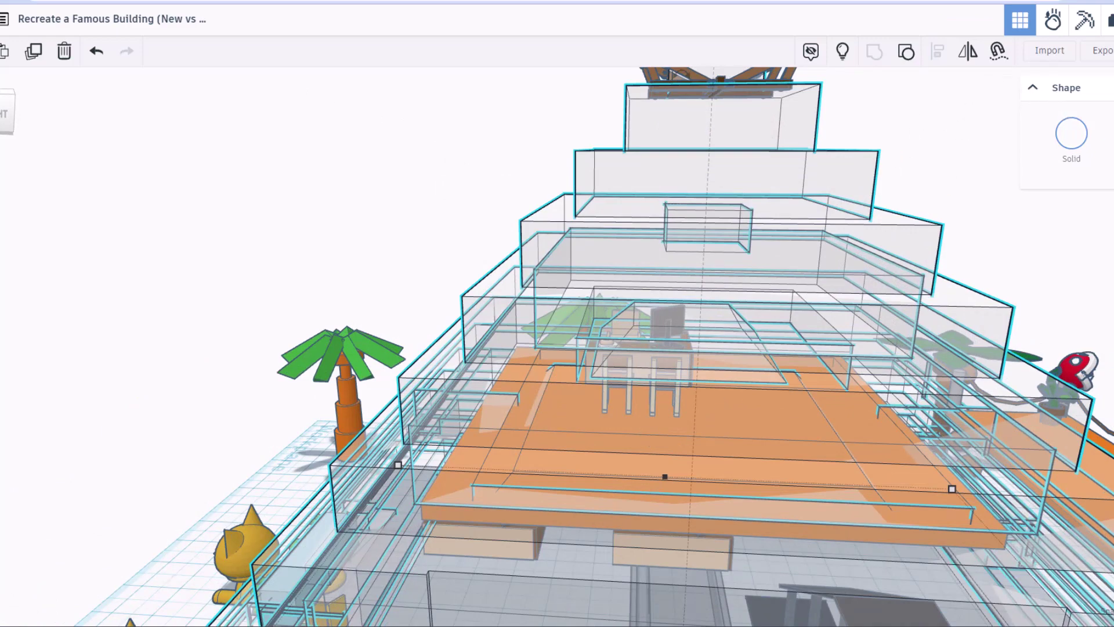
# Hide the pyramid shell and examine the office furniture on the orange upper floor
pyautogui.hotkey('ctrl', 'h')
pyautogui.scroll(2, 593, 367)
pyautogui.moveTo(592, 368); pyautogui.dragTo(513, 275, button='right')
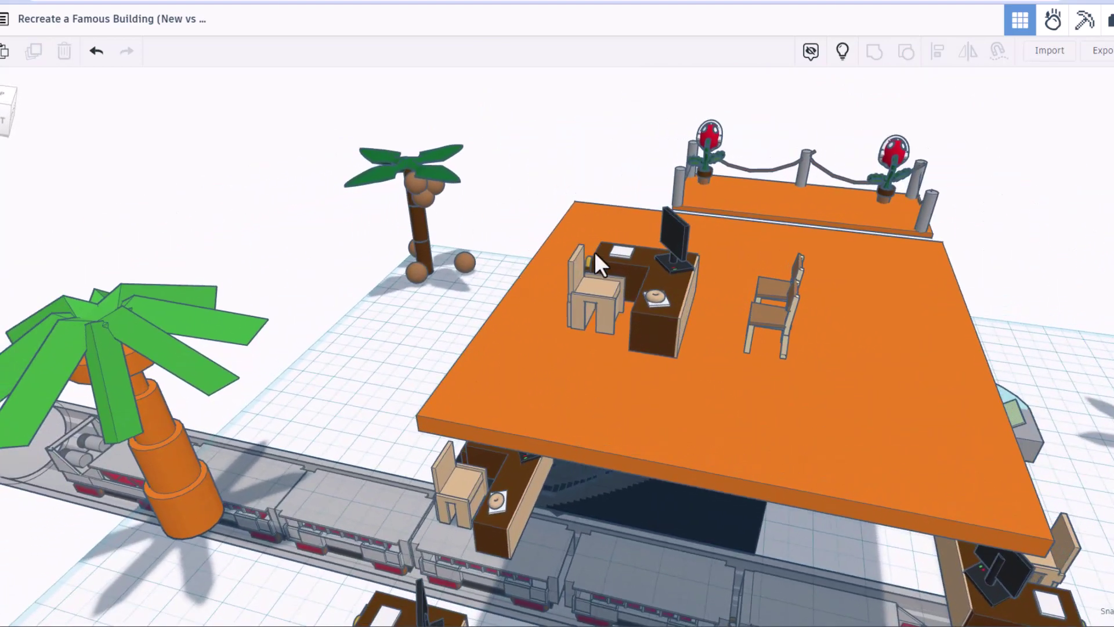
# Show all hidden objects and turn off the pyramid shell's transparency
pyautogui.click(842, 50)
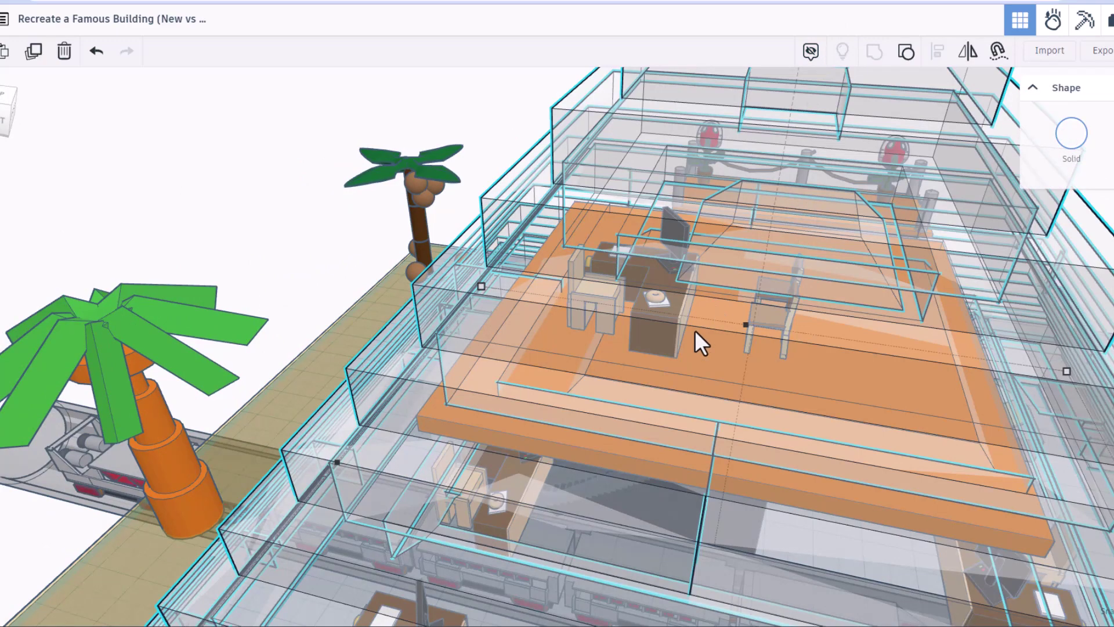
pyautogui.press('t')
pyautogui.scroll(-5, 694, 329)
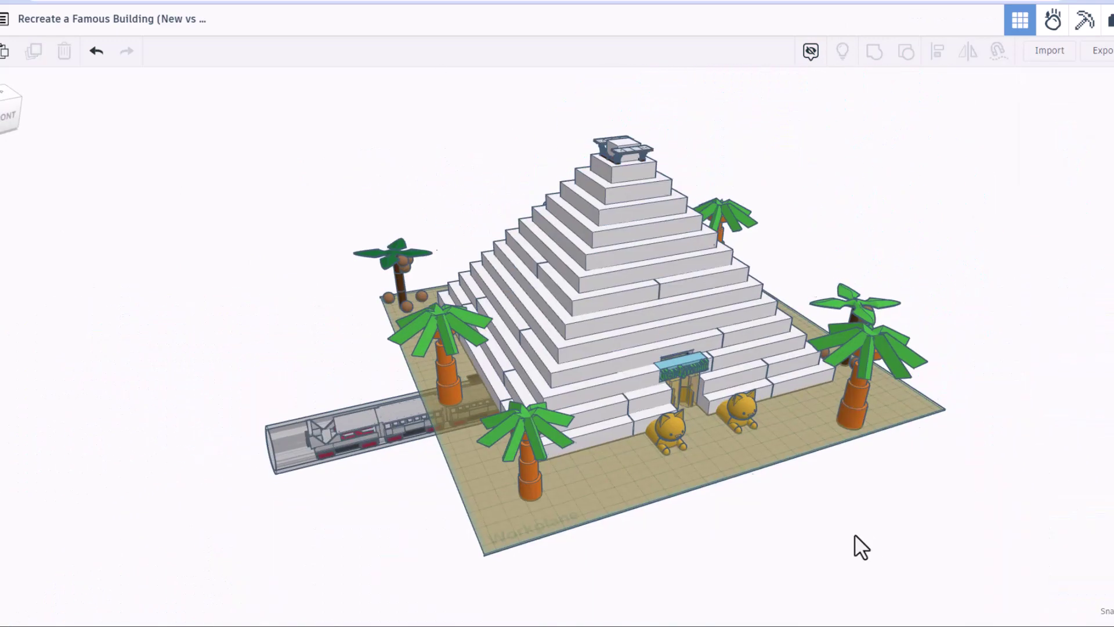
pyautogui.moveTo(855, 534); pyautogui.dragTo(554, 359, button='right')
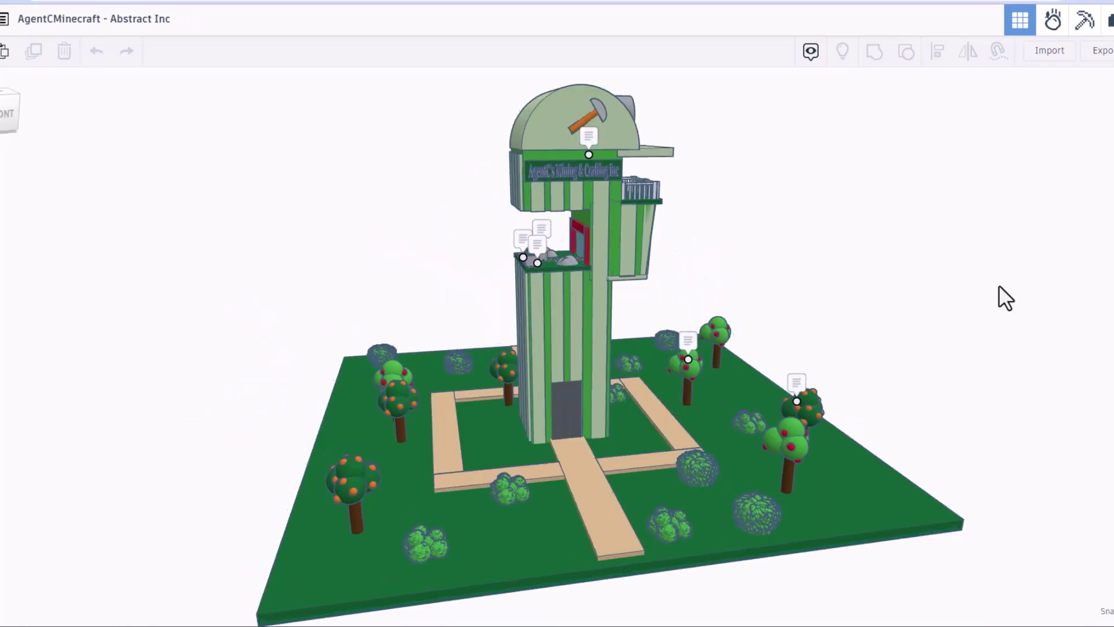
# View the AgentC's Mining & Crafting Inc tower design and focus the view on the selected building
pyautogui.moveTo(1087, 311); pyautogui.dragTo(917, 316, button='right')
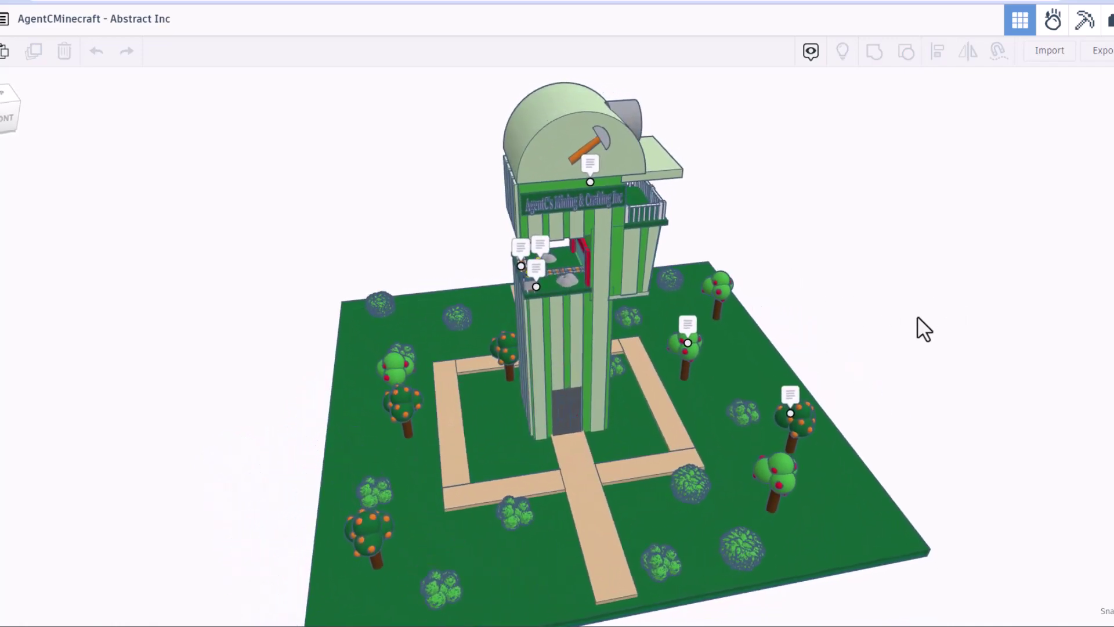
pyautogui.click(771, 344)
pyautogui.press('f')
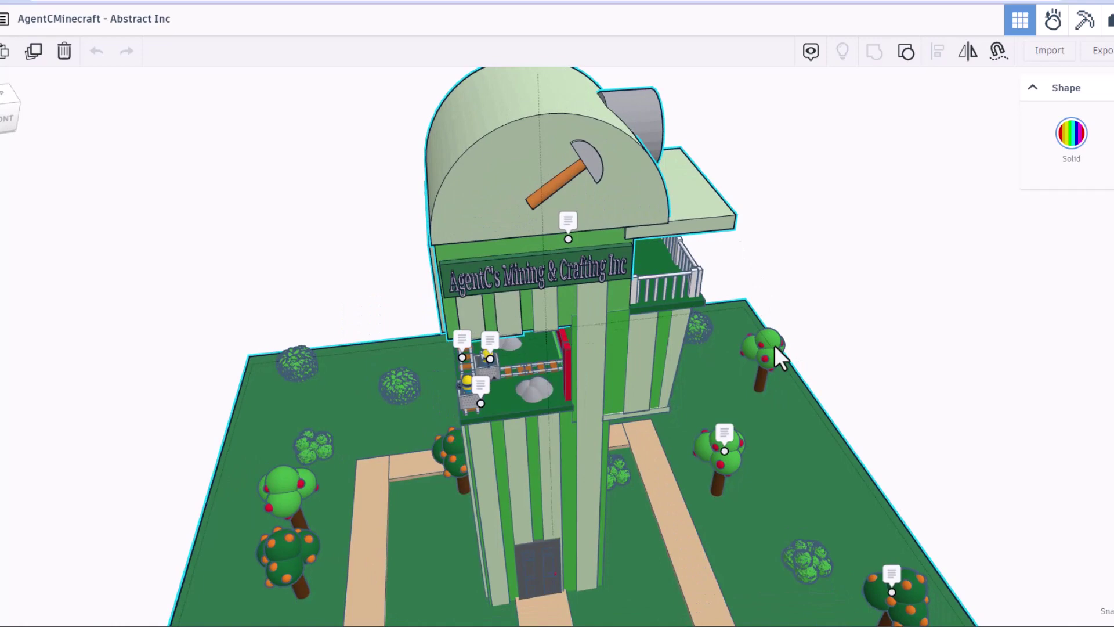
# Examine the AgentC's Mining & Crafting Inc tower's exterior, including the sign, roof emblem and side balcony
pyautogui.moveTo(774, 345); pyautogui.dragTo(649, 294, button='right')
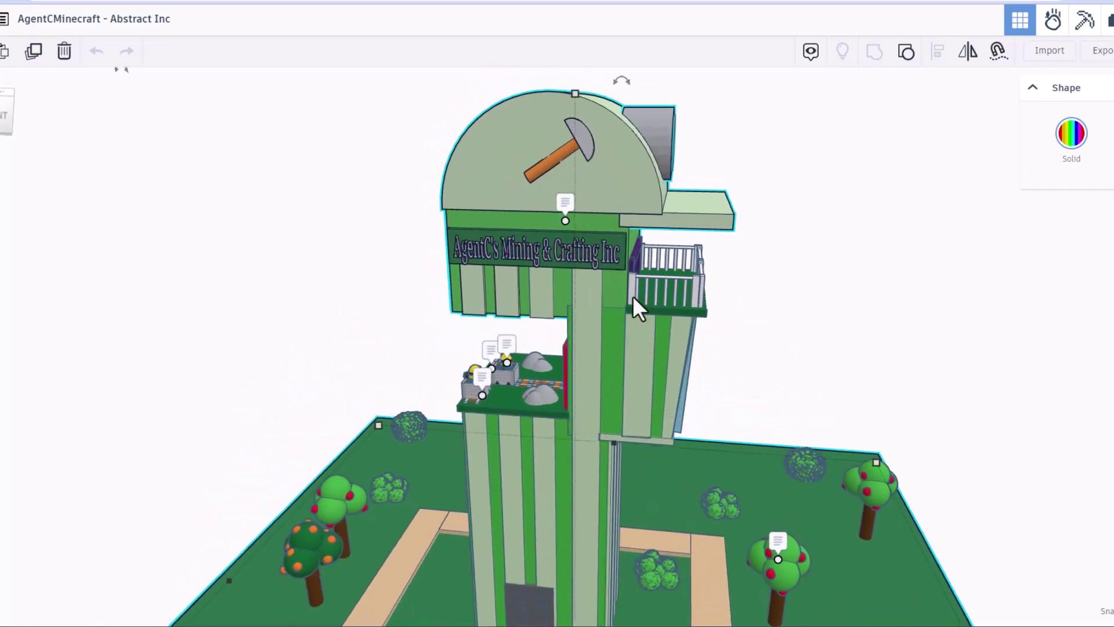
pyautogui.moveTo(712, 339); pyautogui.dragTo(565, 332, button='right')
pyautogui.moveTo(642, 331); pyautogui.dragTo(666, 328, button='right')
pyautogui.moveTo(677, 385); pyautogui.dragTo(799, 437, button='right')
# Read the minion note on the tower's open mining platform and select the front minion for a close look
pyautogui.scroll(5, 489, 392)
pyautogui.moveTo(409, 400); pyautogui.dragTo(493, 343, button='right')
pyautogui.click(499, 308)
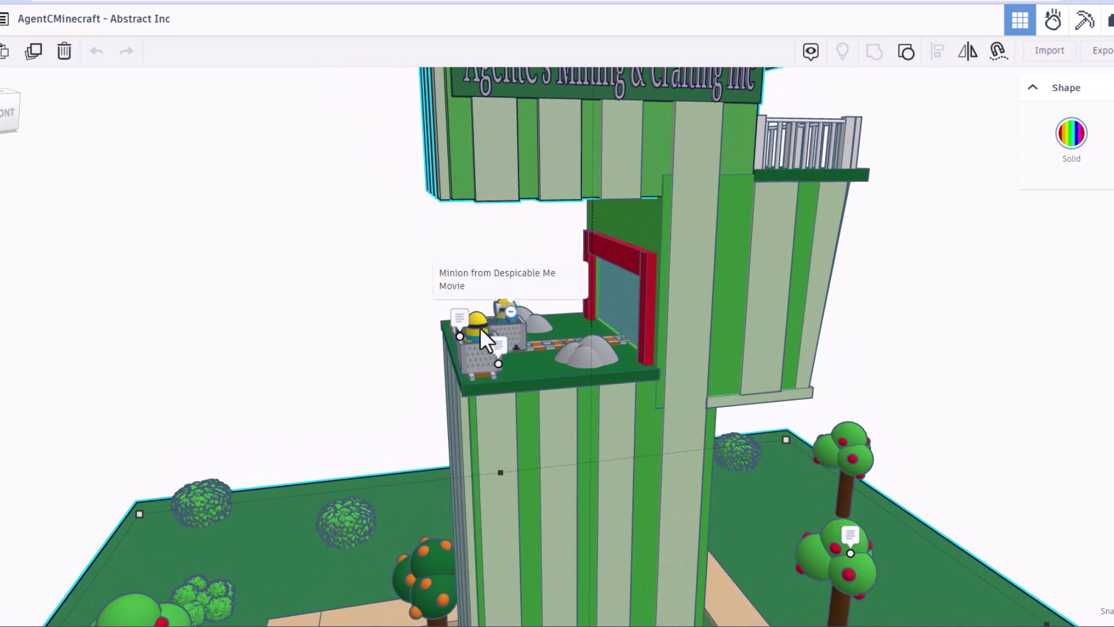
pyautogui.click(479, 328)
pyautogui.scroll(3, 479, 324)
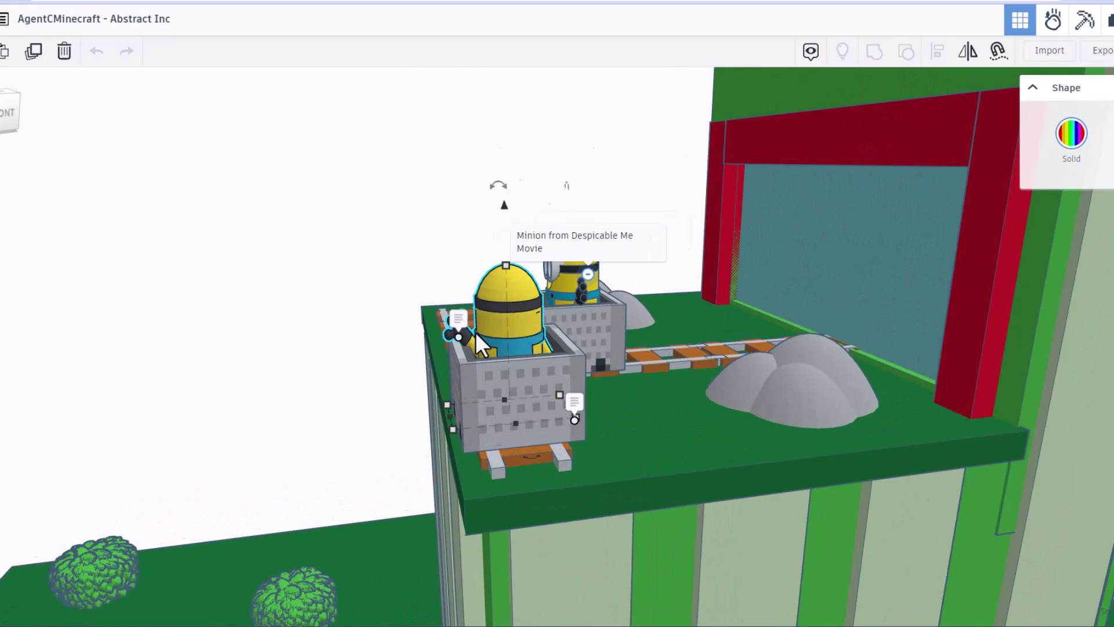
# Examine the minions' mining platform and read the notes on the rail and the minecart
pyautogui.moveTo(483, 430); pyautogui.dragTo(244, 538, button='right')
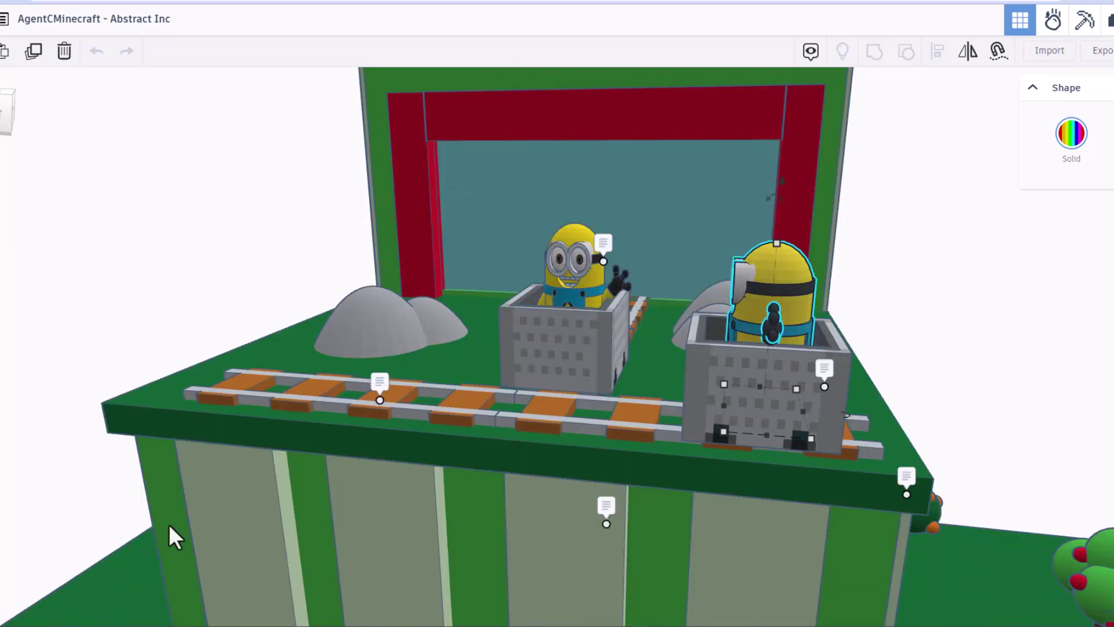
pyautogui.moveTo(387, 393)
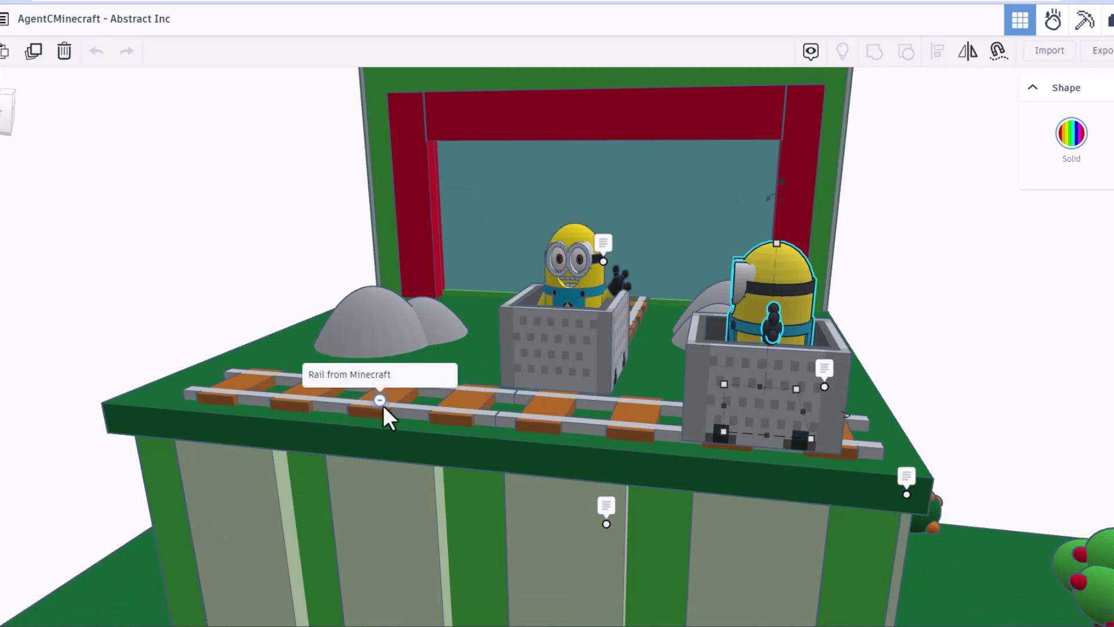
pyautogui.moveTo(392, 420); pyautogui.dragTo(686, 381, button='right')
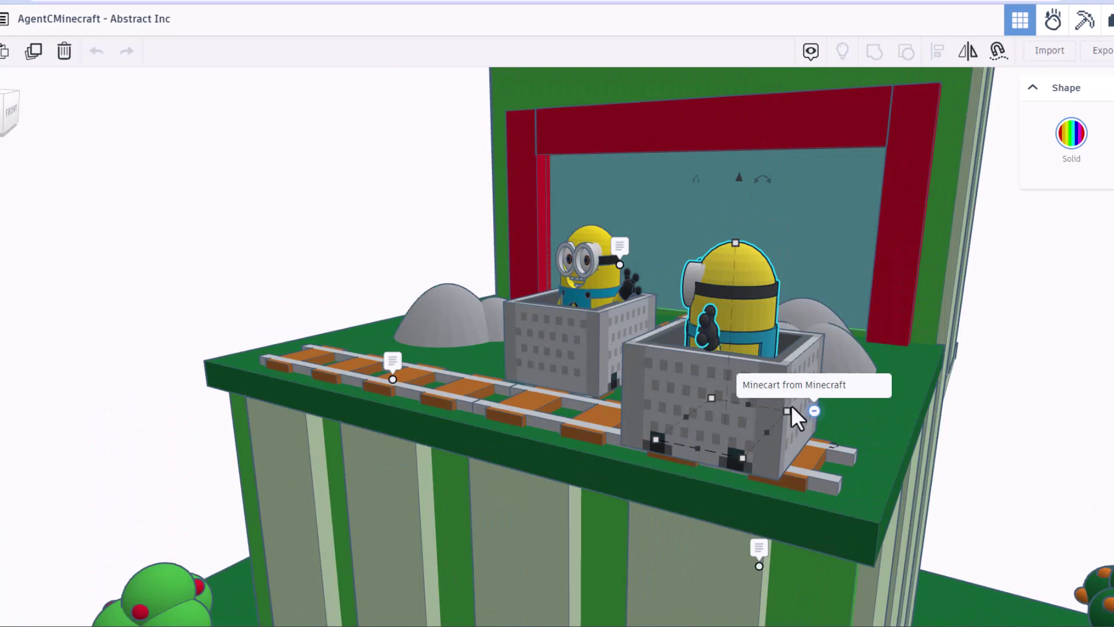
pyautogui.moveTo(887, 431); pyautogui.dragTo(1068, 438, button='right')
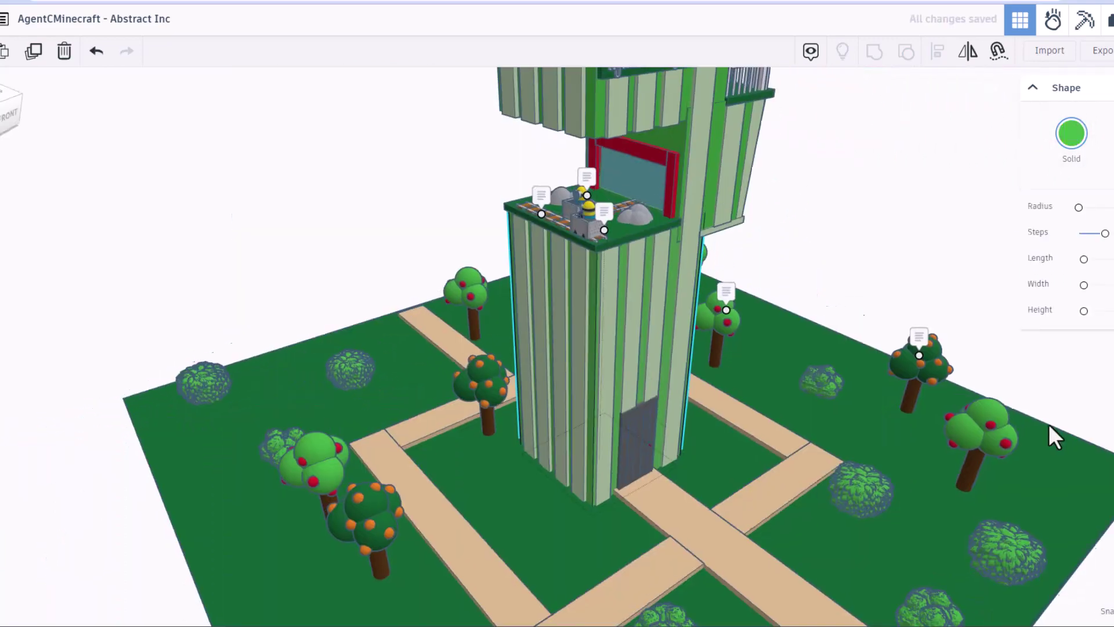
# Inspect the garden around the tower's base and read the note on the apple tree beside the path
pyautogui.moveTo(1049, 424); pyautogui.dragTo(931, 391, button='right')
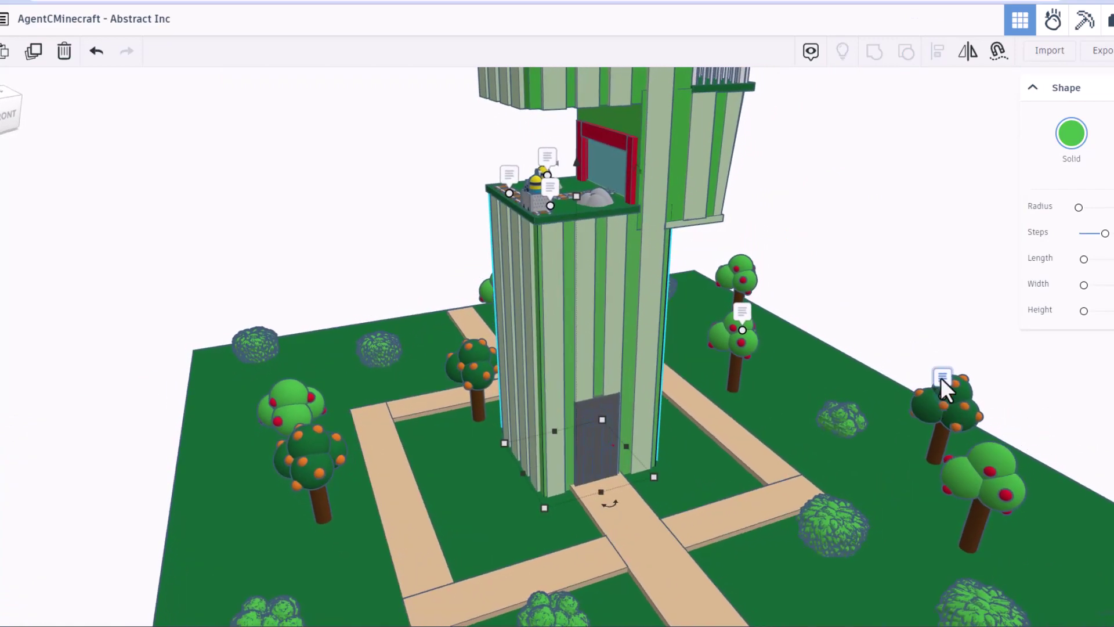
pyautogui.moveTo(943, 382)
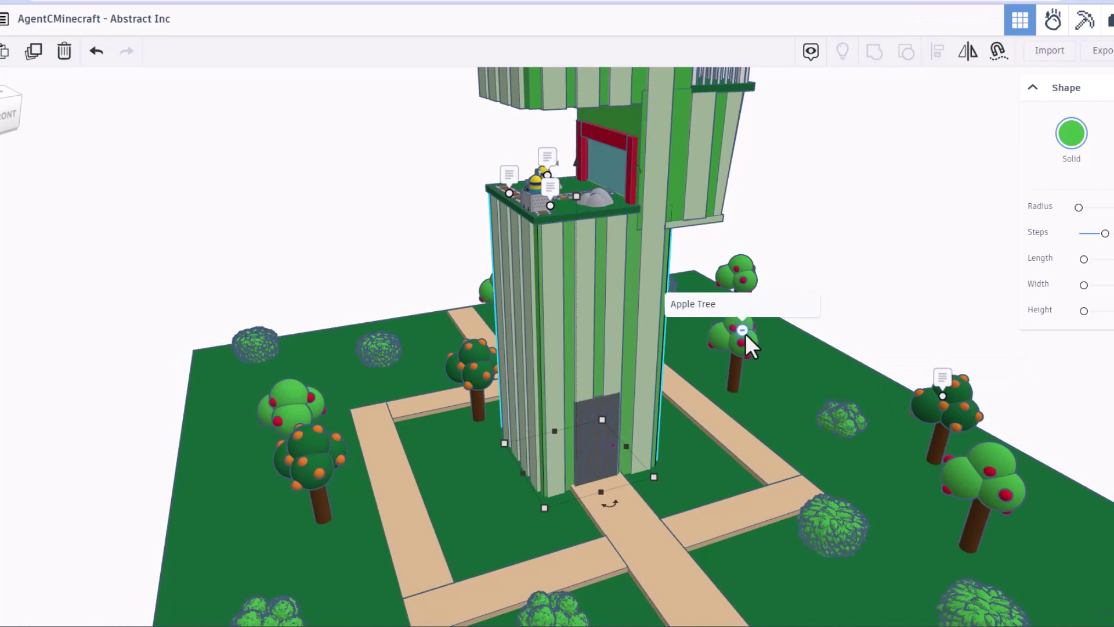
pyautogui.scroll(-1, 479, 447)
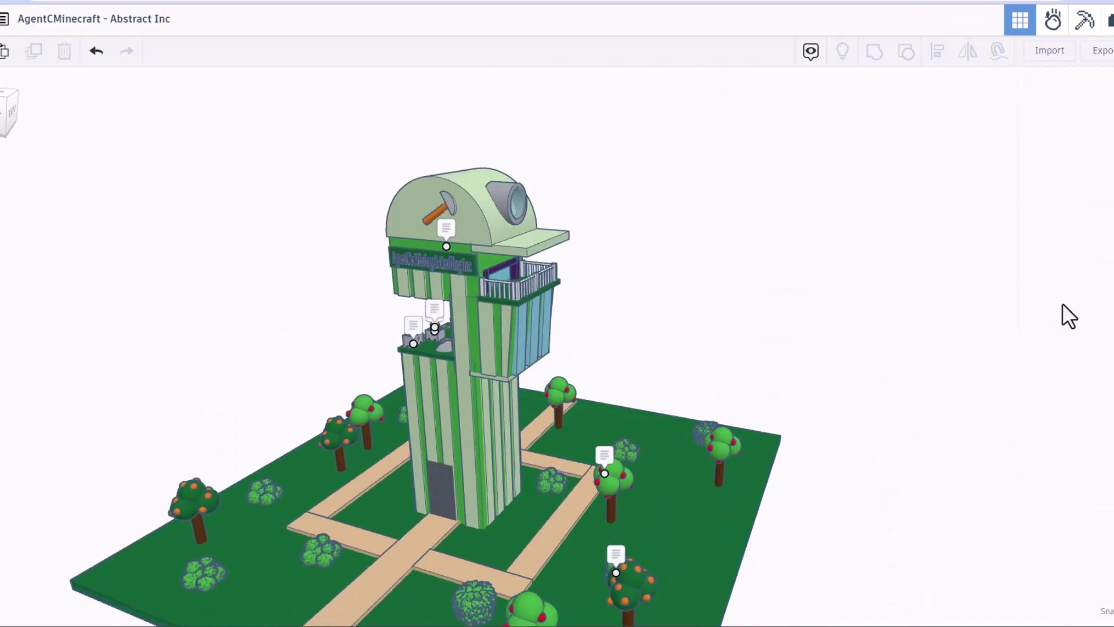
# Inspect the back of the tower, including the balcony, glazed side and domed roof, and take a close look at its top section
pyautogui.moveTo(1063, 305); pyautogui.dragTo(589, 262, button='right')
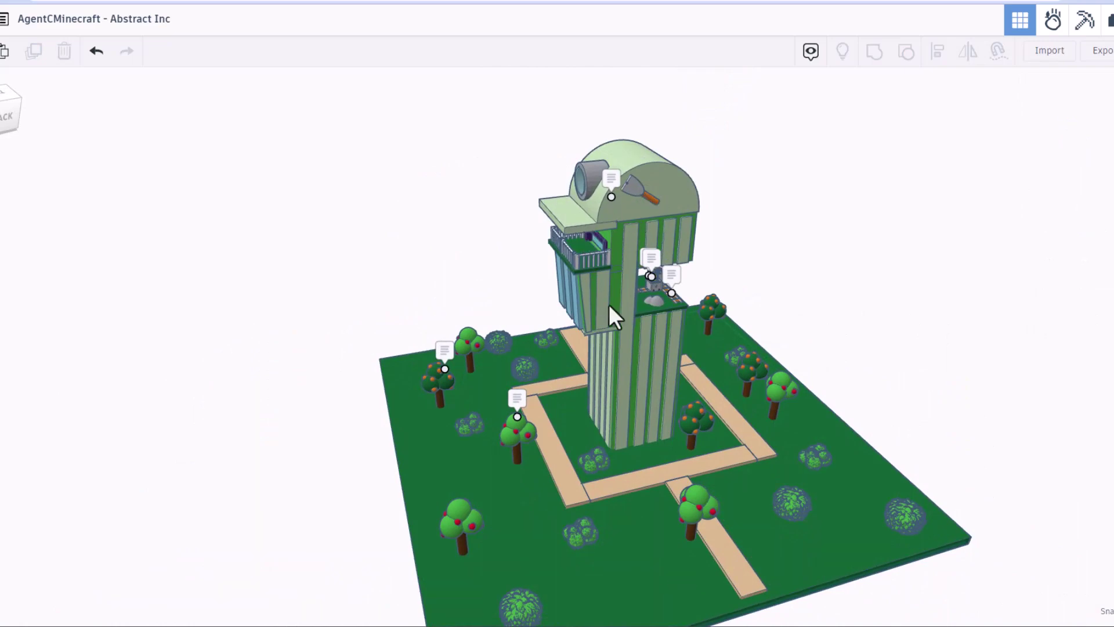
pyautogui.moveTo(574, 273); pyautogui.dragTo(577, 198, button='right')
pyautogui.click(591, 207)
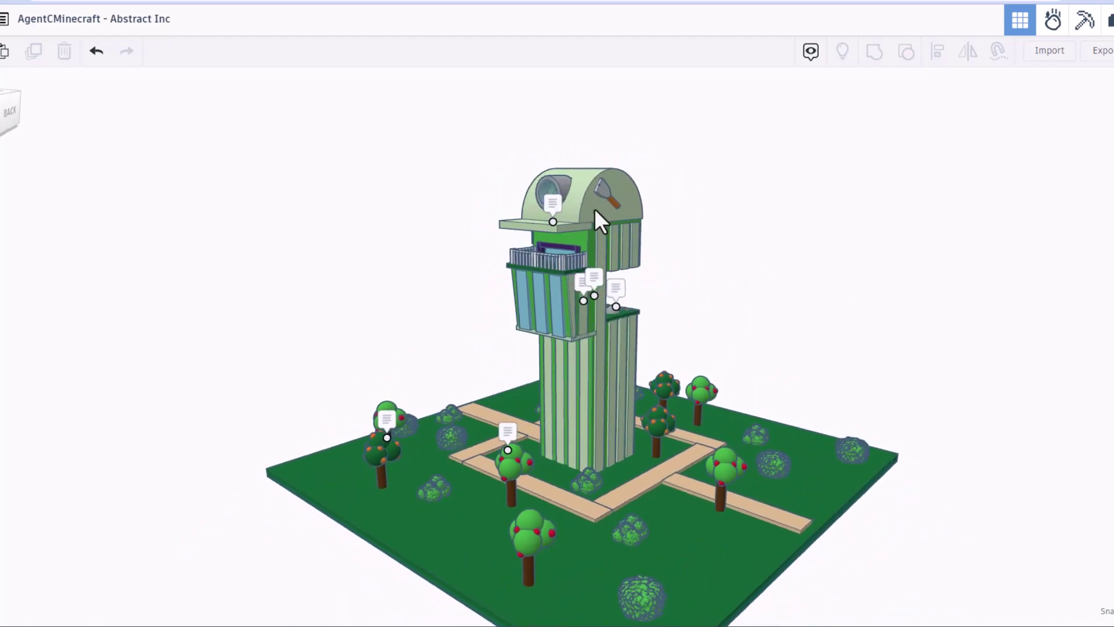
pyautogui.scroll(5, 591, 206)
pyautogui.scroll(8, 590, 207)
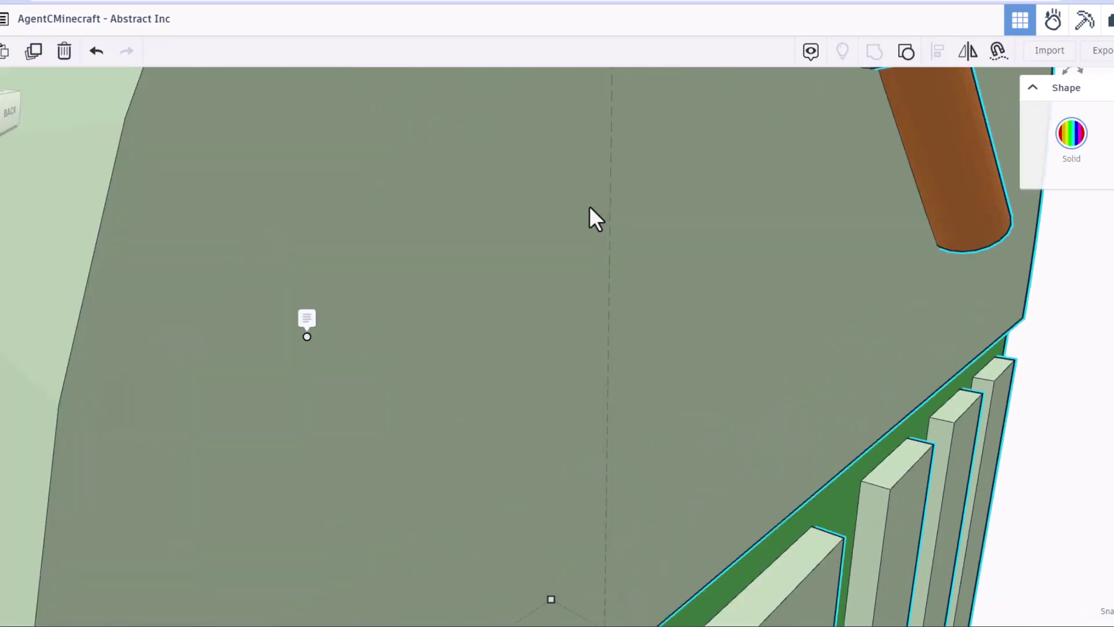
pyautogui.moveTo(589, 206)
pyautogui.mouseDown(button='right')
pyautogui.moveTo(516, 220)
pyautogui.moveTo(431, 291)
pyautogui.mouseUp(button='right')
pyautogui.scroll(3, 431, 291)
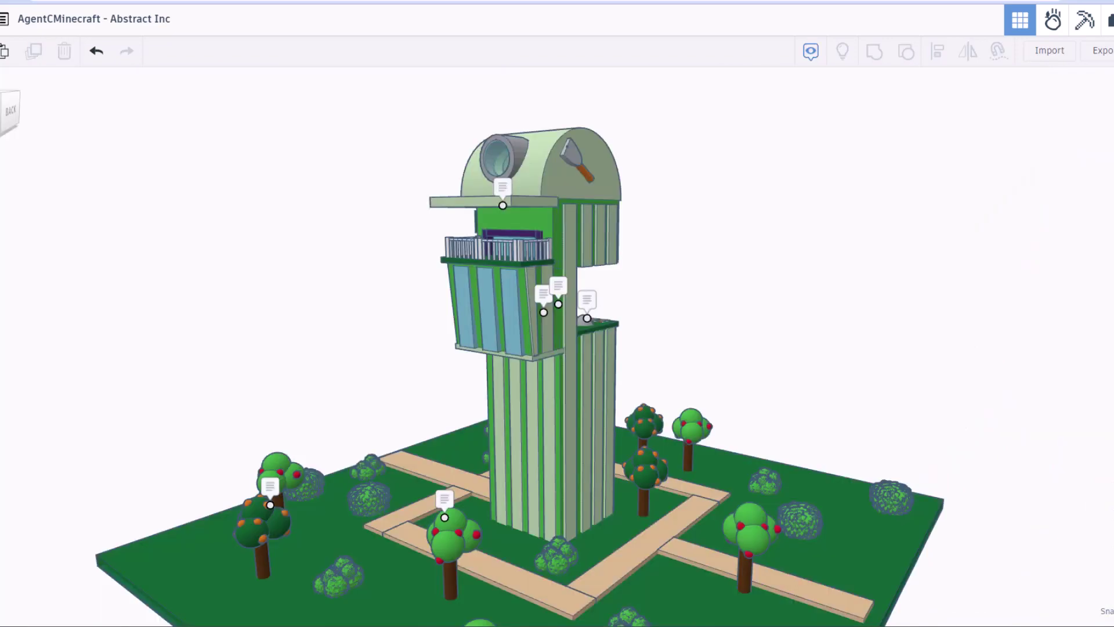
pyautogui.moveTo(557, 348); pyautogui.dragTo(789, 365, button='right')
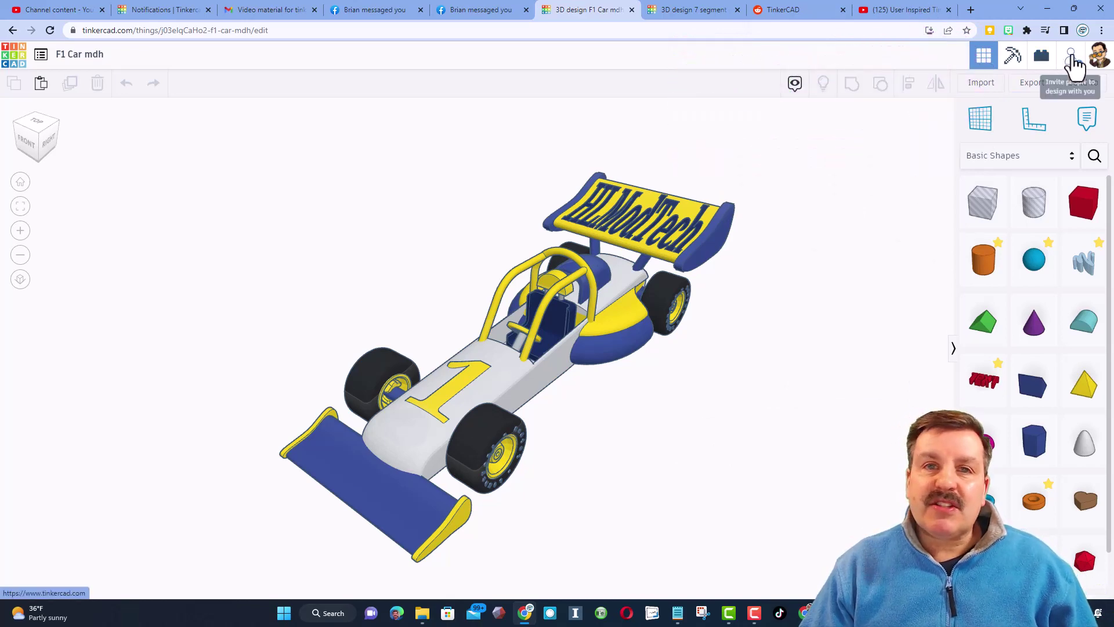
# Generate a new collaboration link for the F1 Car mdh design, copy it and close the Collaborate dialog
pyautogui.click(1072, 55)
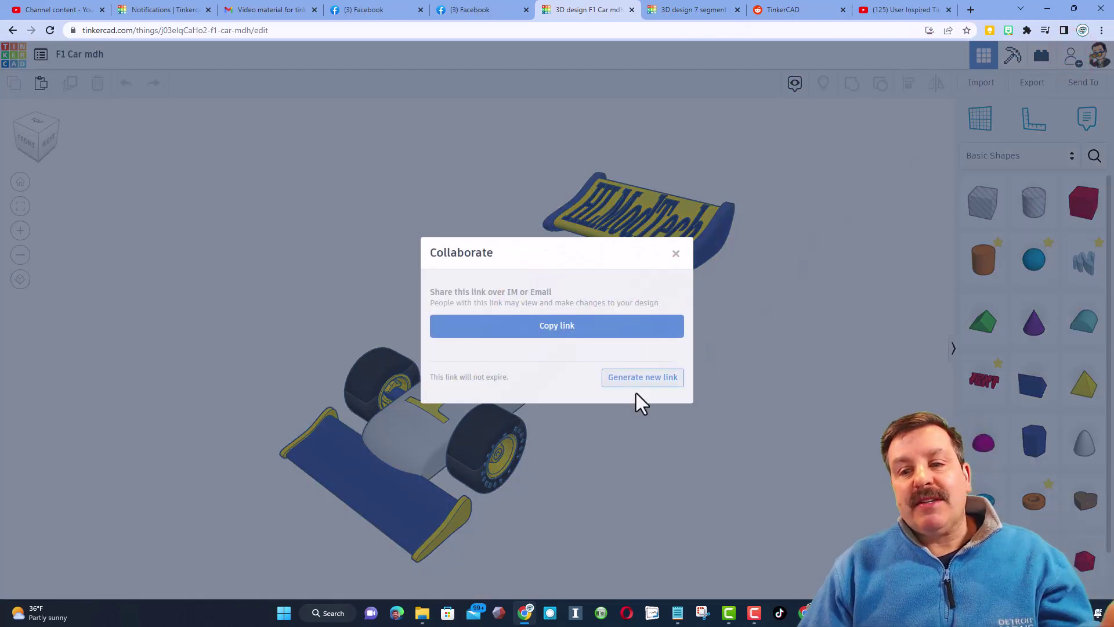
pyautogui.click(611, 388)
pyautogui.click(580, 325)
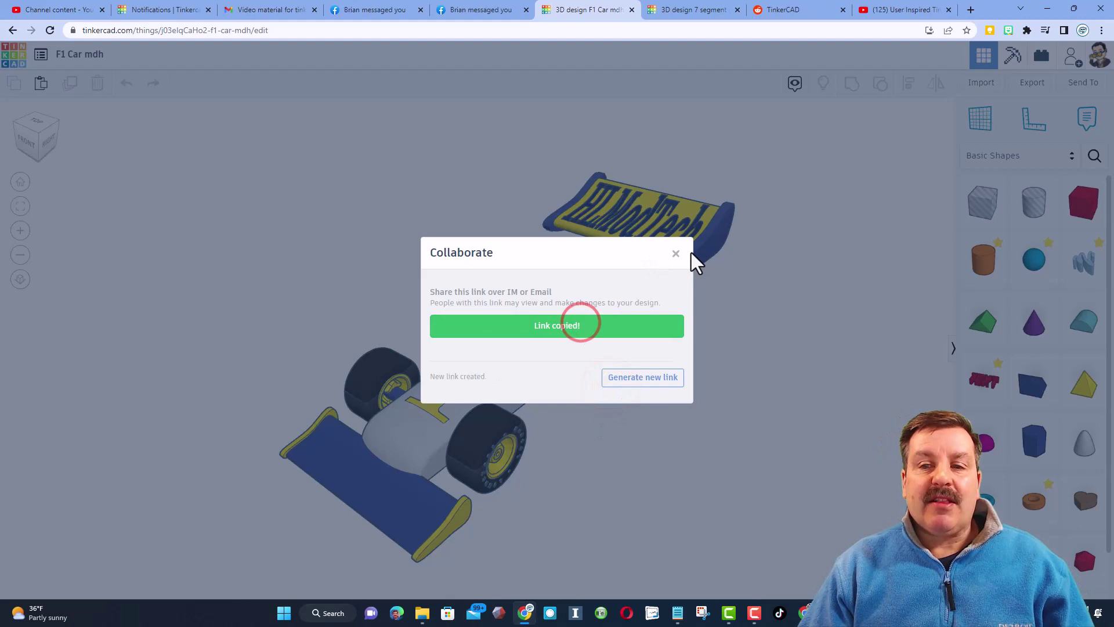
pyautogui.click(675, 255)
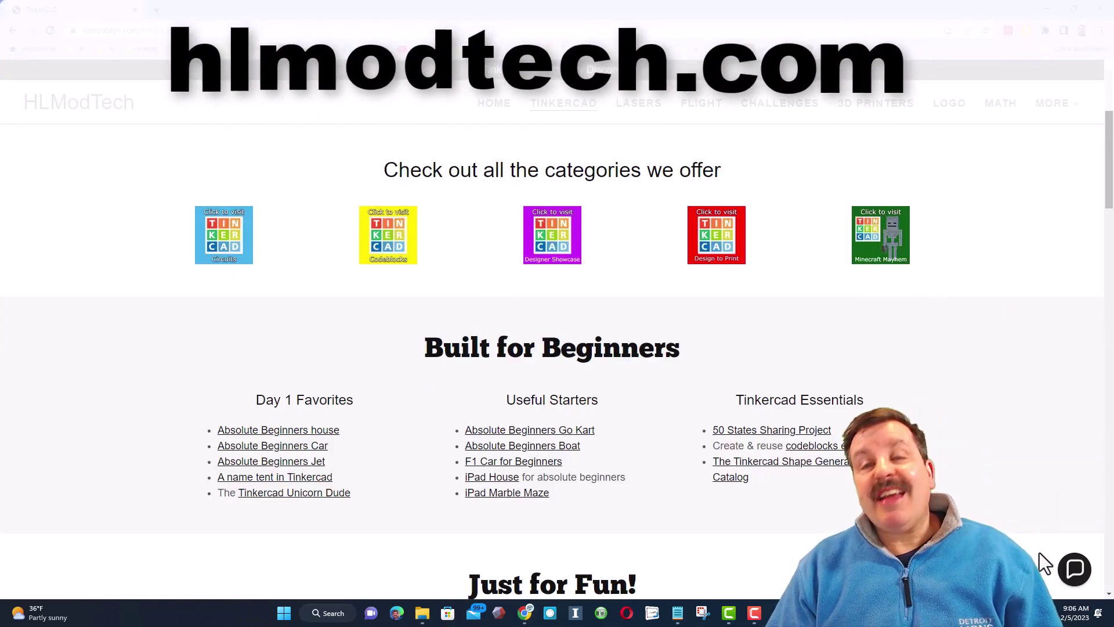
# On the HLModTech website's Tinkercad page, view and close the Contact Us chat, and open the Tinkercad Community Discord link
pyautogui.click(1073, 577)
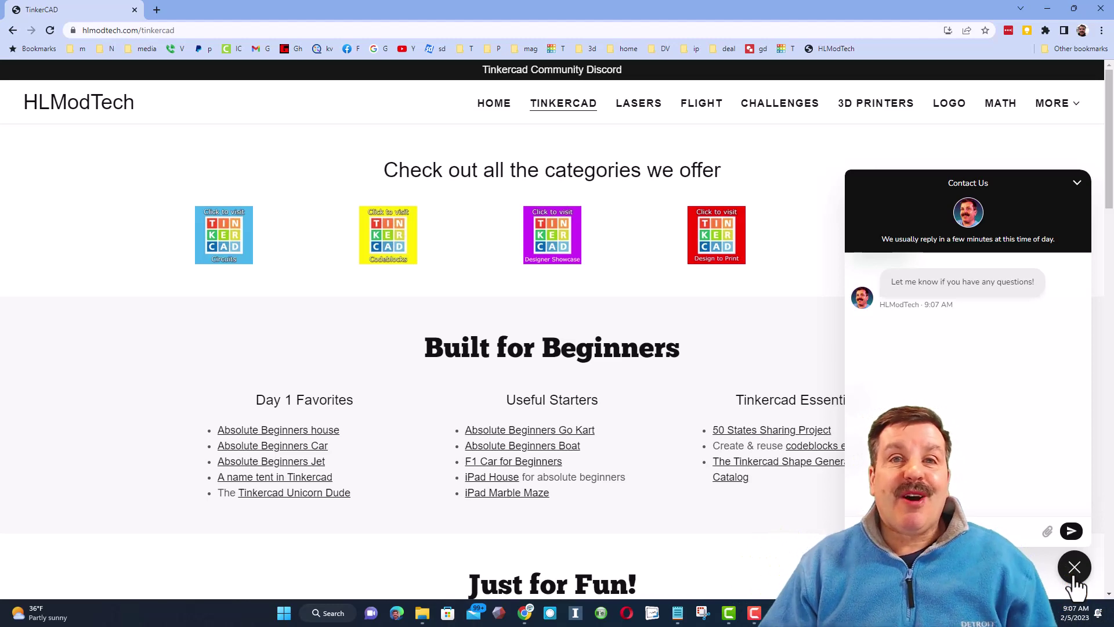
pyautogui.click(1074, 568)
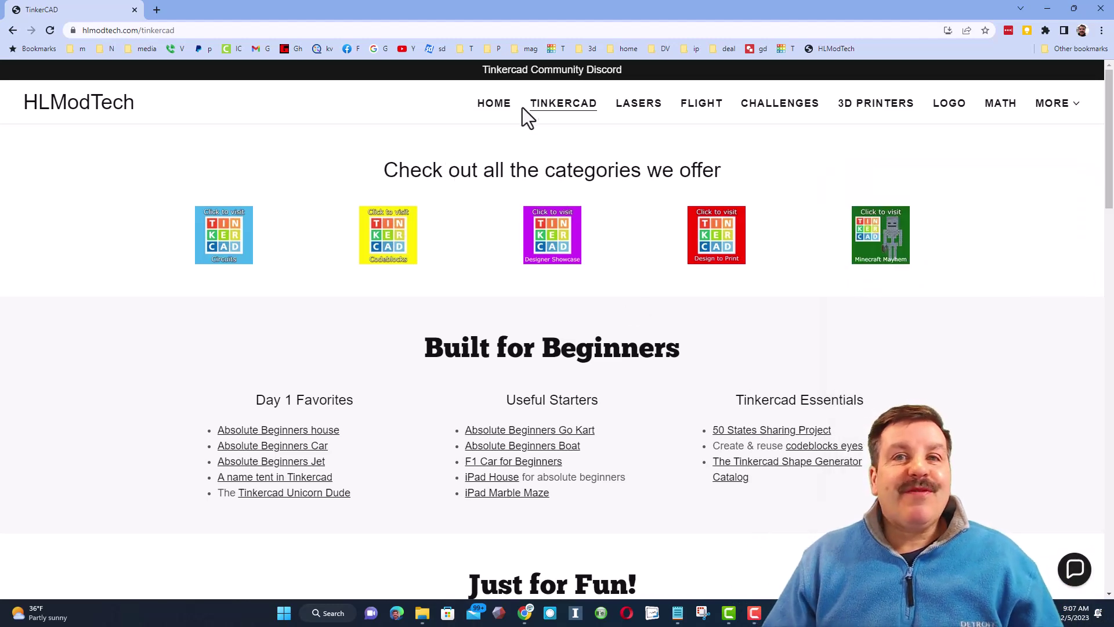
pyautogui.click(555, 71)
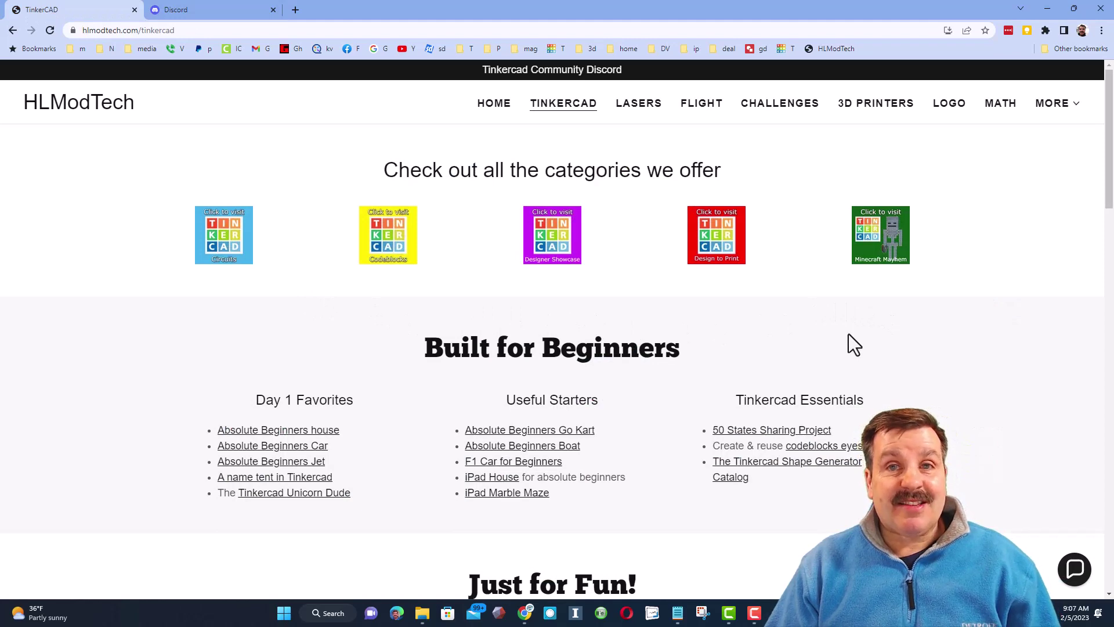
pyautogui.scroll(-1, 458, 492)
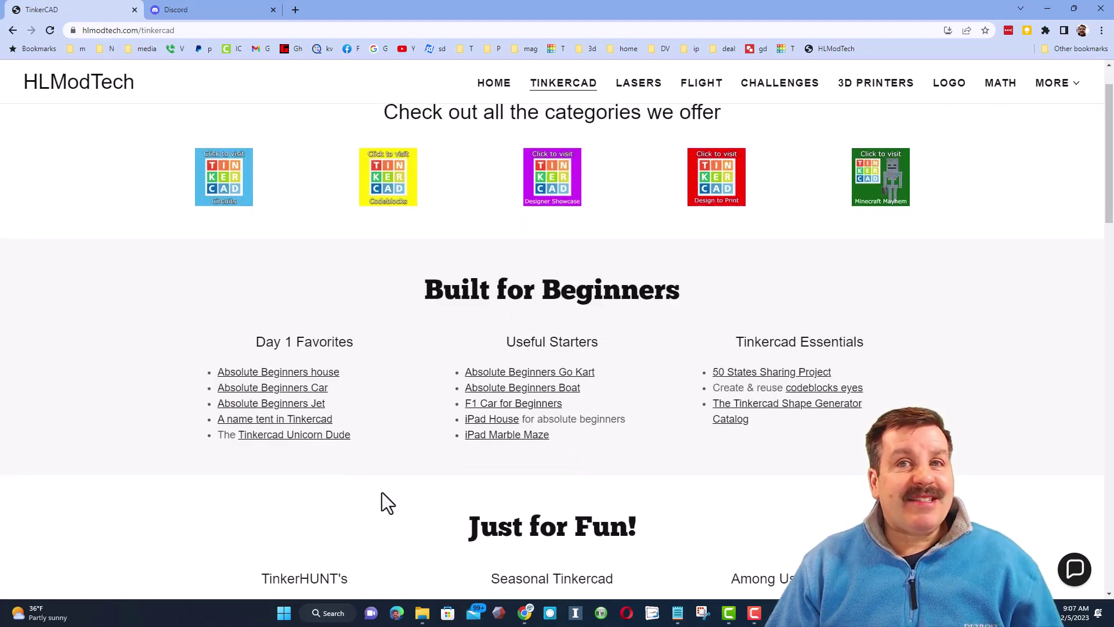